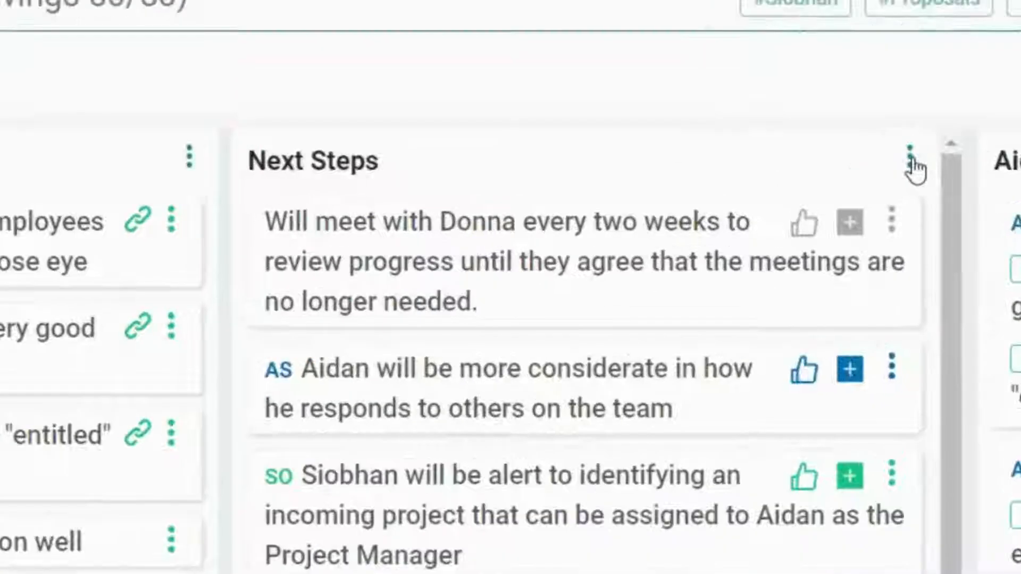
- Review the trigger title and display title of the Next Steps lane
{"action": "left_click", "coordinate": [911, 160]}
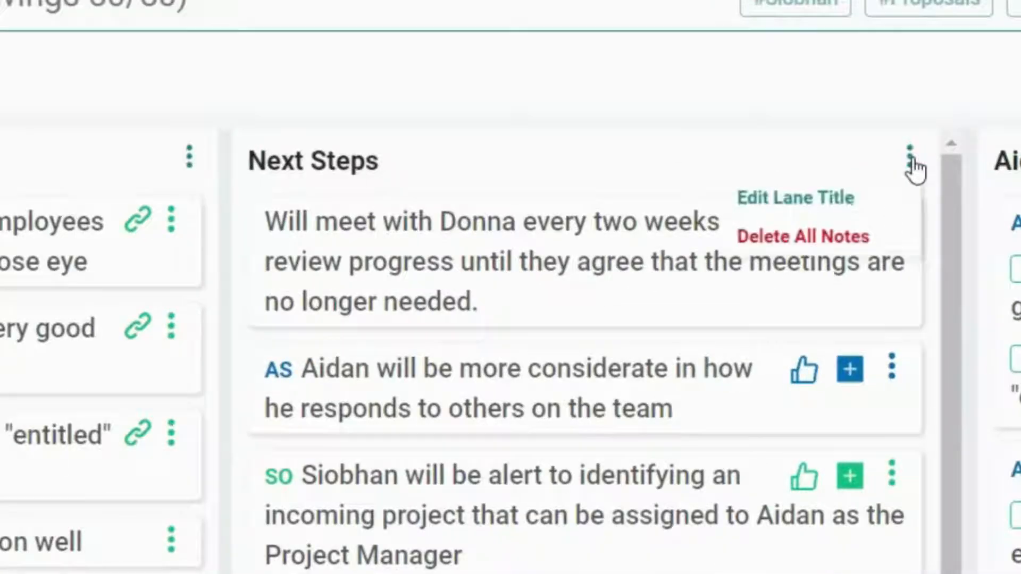
{"action": "left_click", "coordinate": [829, 202]}
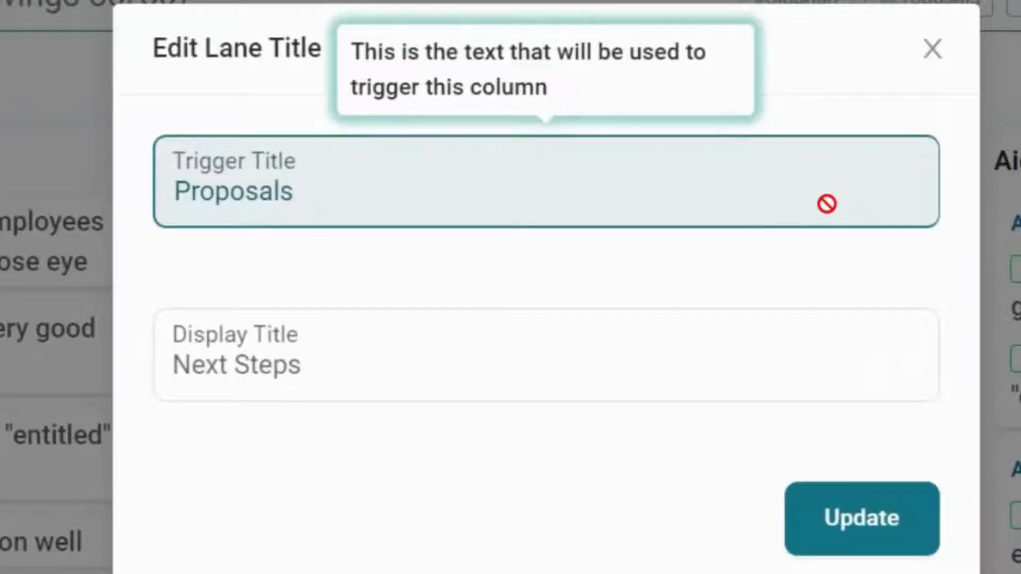
{"action": "left_click", "coordinate": [929, 50]}
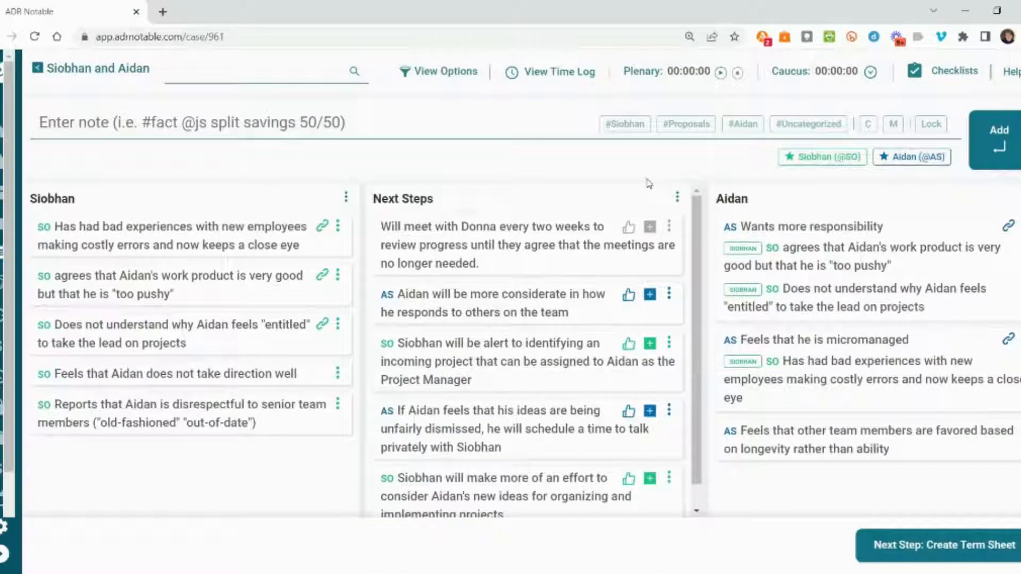
- Accept all five proposals in the Next Steps lane, acknowledging each acceptance
{"action": "scroll", "coordinate": [534, 248], "scroll_direction": "down", "scroll_amount": 1}
{"action": "scroll", "coordinate": [536, 252], "scroll_direction": "up", "scroll_amount": 1}
{"action": "left_click", "coordinate": [631, 230]}
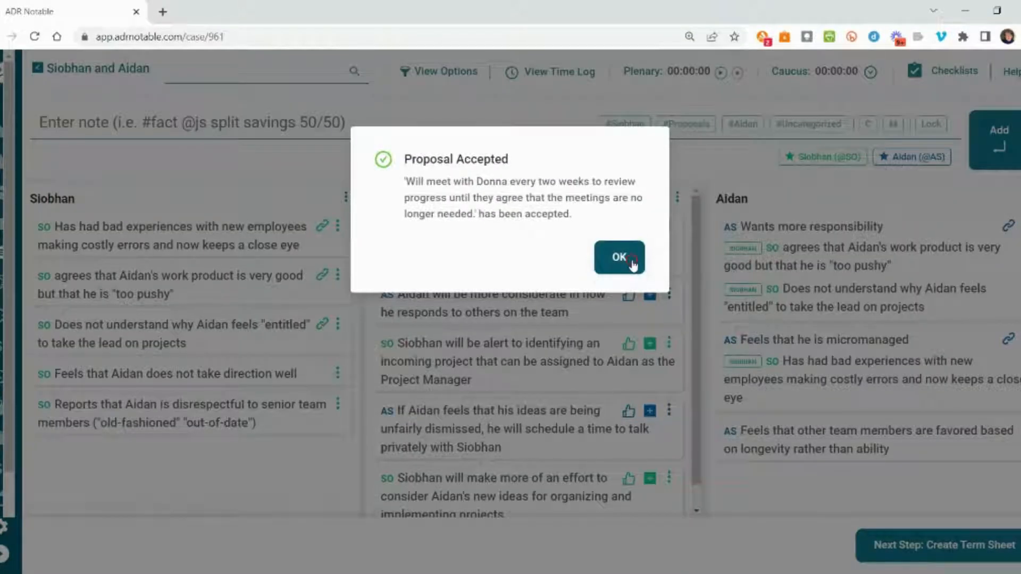
{"action": "left_click", "coordinate": [631, 260]}
{"action": "left_click", "coordinate": [630, 295]}
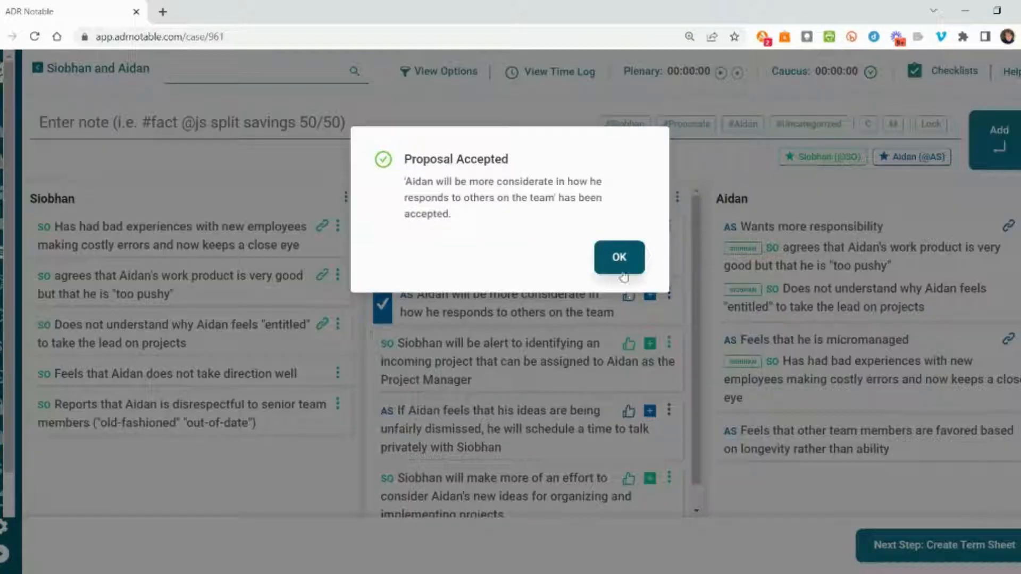
{"action": "left_click", "coordinate": [619, 257]}
{"action": "left_click", "coordinate": [630, 345]}
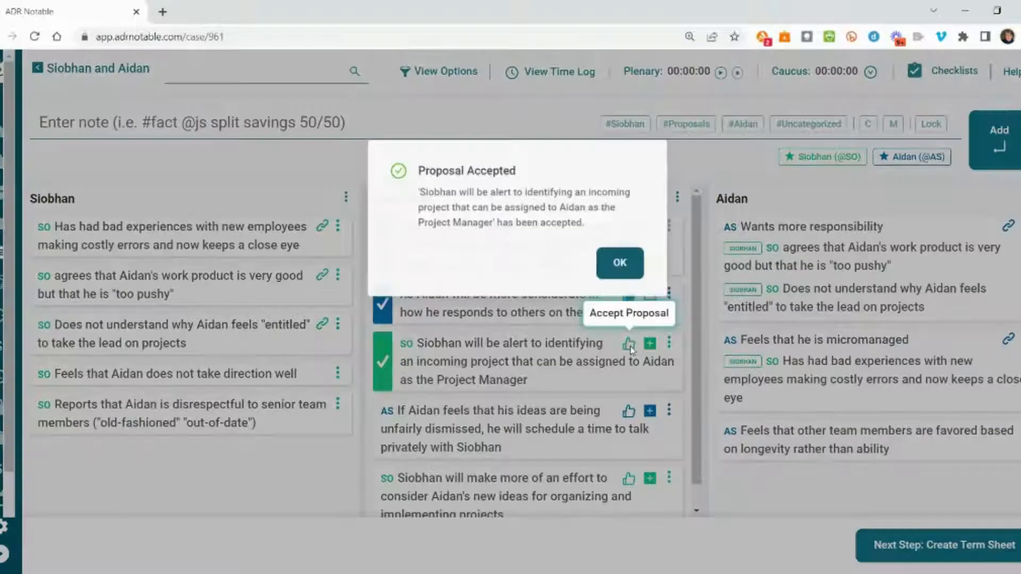
{"action": "left_click", "coordinate": [620, 255]}
{"action": "left_click", "coordinate": [628, 410]}
{"action": "left_click", "coordinate": [610, 255]}
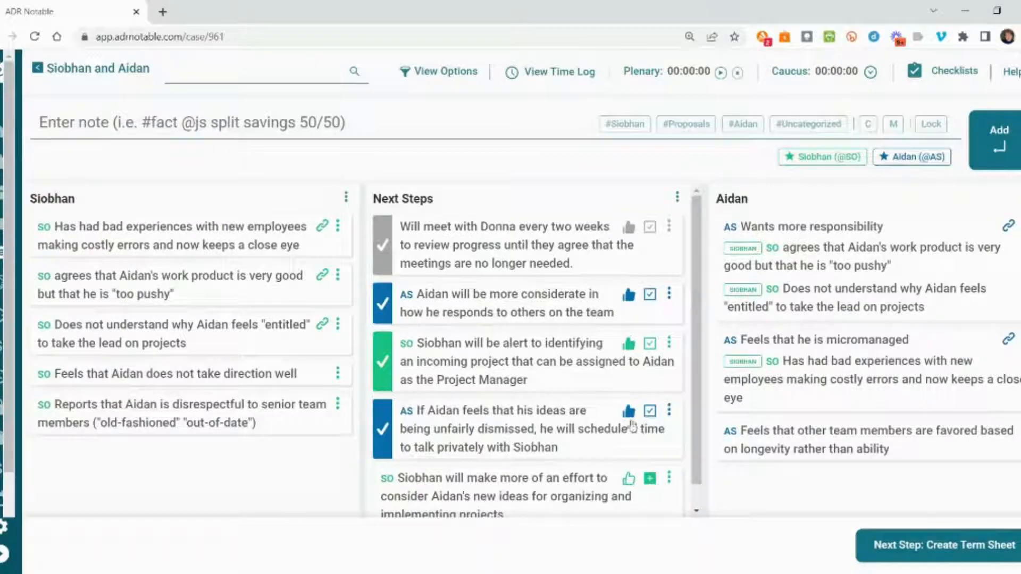
{"action": "left_click", "coordinate": [629, 478]}
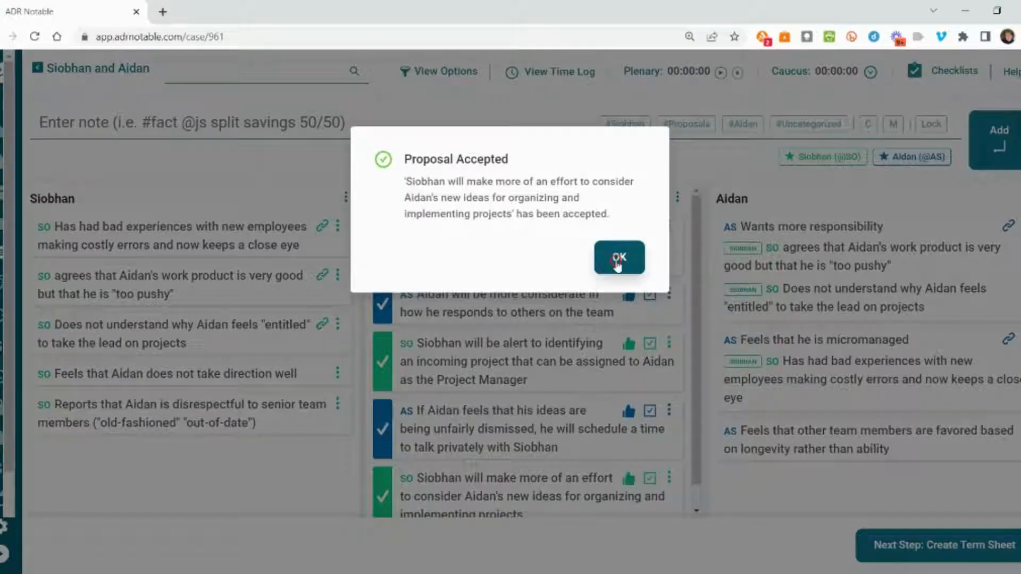
{"action": "left_click", "coordinate": [616, 262]}
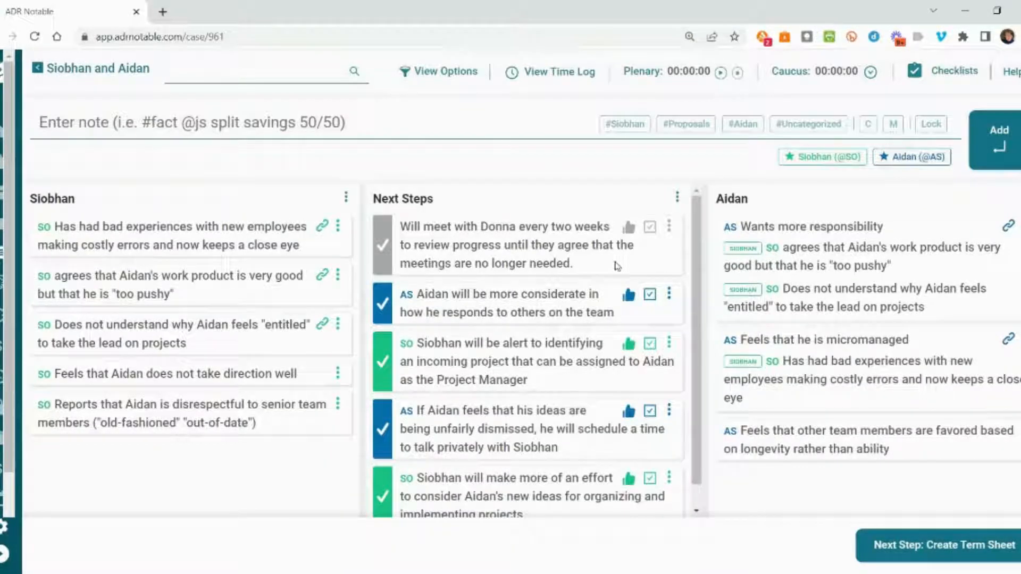
- Reorder the Next Steps notes: put the private-talk note above the incoming-project note and the two-weekly meeting note last
{"action": "left_click", "coordinate": [508, 427]}
{"action": "left_click_drag", "start_coordinate": [507, 427], "coordinate": [508, 352]}
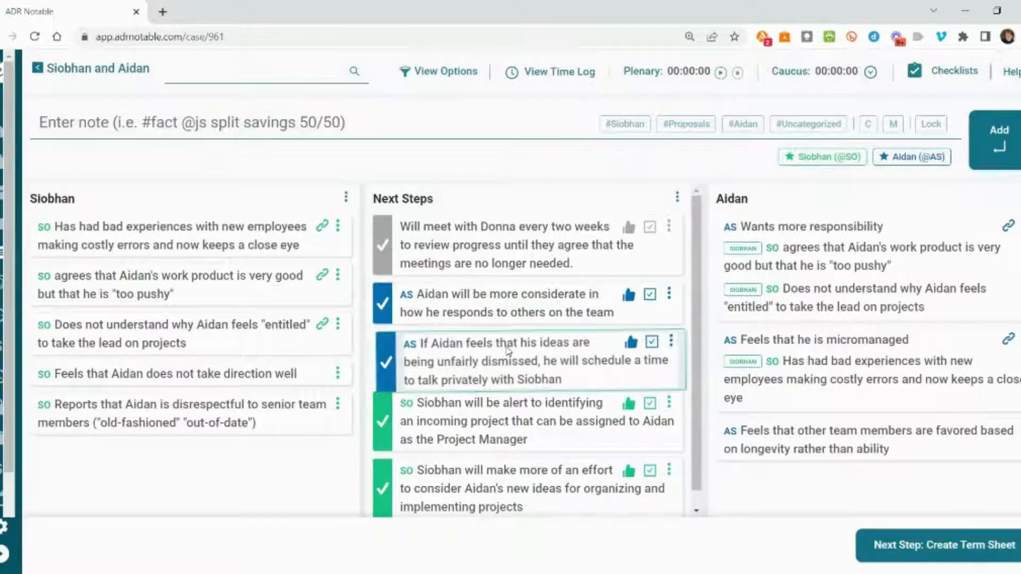
{"action": "left_click_drag", "start_coordinate": [515, 230], "coordinate": [526, 472]}
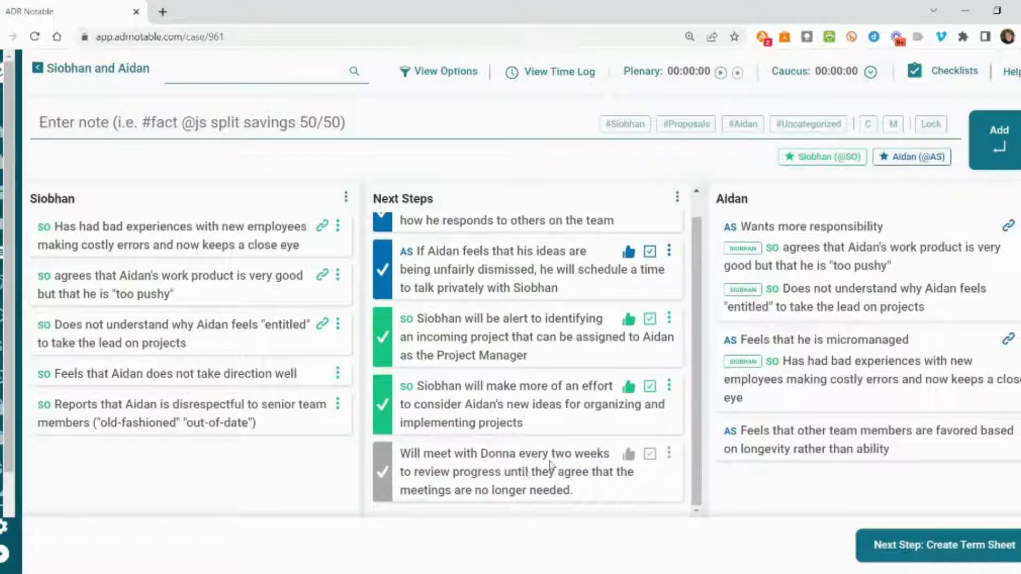
- Create the term sheet from the accepted proposals and look through its sections
{"action": "left_click", "coordinate": [892, 548]}
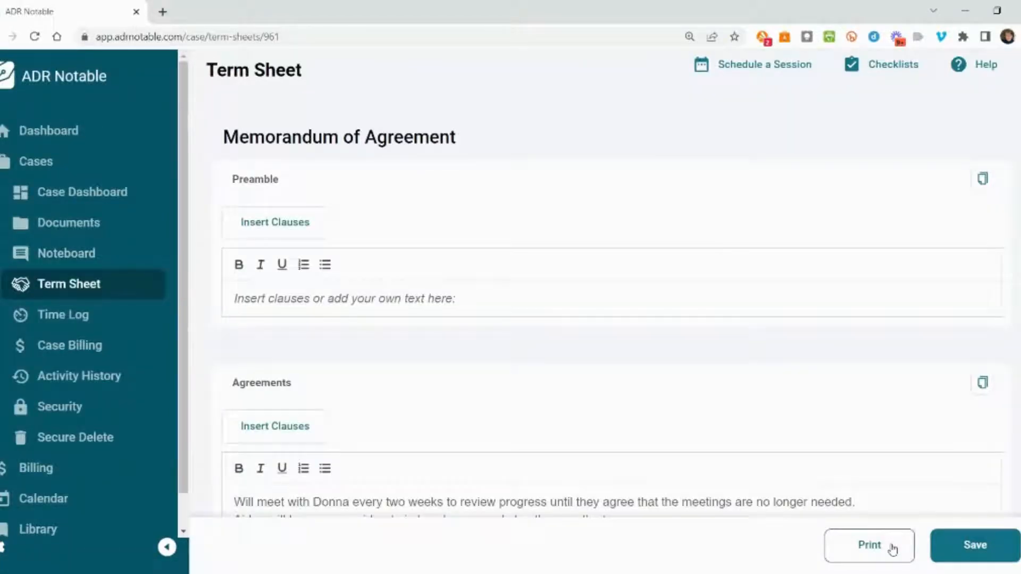
{"action": "scroll", "coordinate": [539, 401], "scroll_direction": "down", "scroll_amount": 3}
{"action": "scroll", "coordinate": [532, 398], "scroll_direction": "up", "scroll_amount": 2}
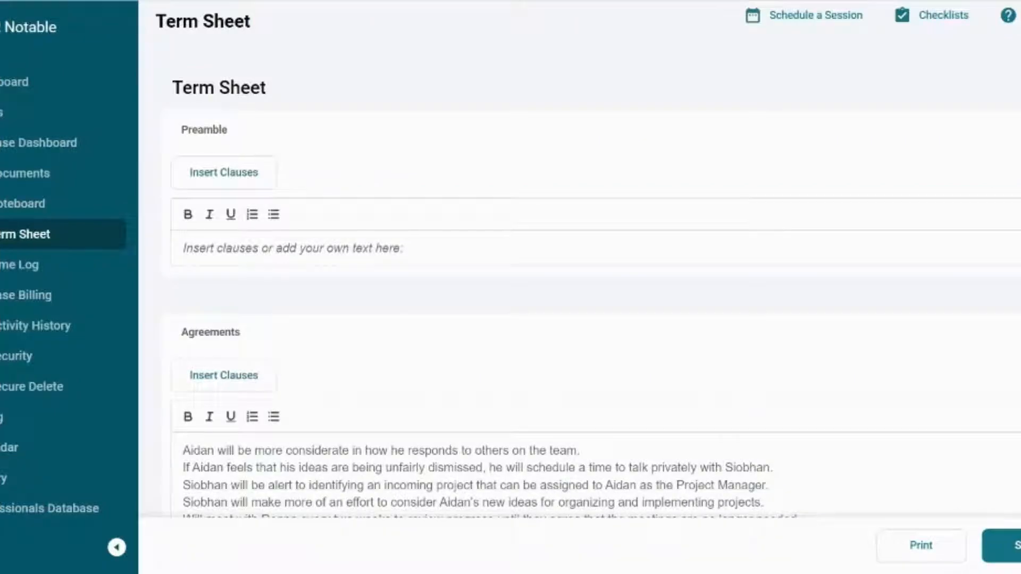
- Title the document "WCM: Actions and Next Steps" and change the Preamble section's heading to "Introduction"
{"action": "left_click", "coordinate": [253, 91]}
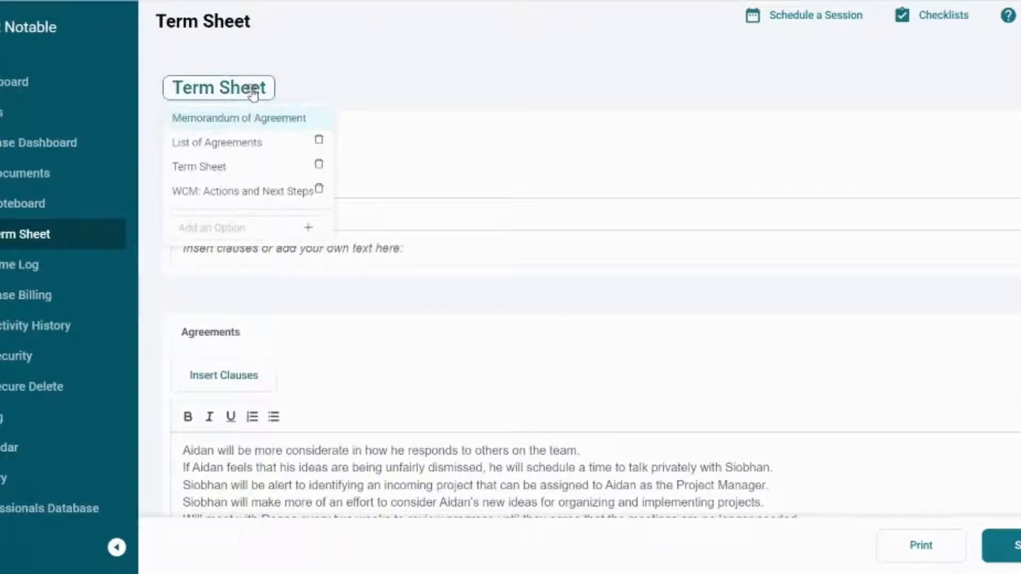
{"action": "left_click", "coordinate": [304, 192]}
{"action": "left_click", "coordinate": [207, 130]}
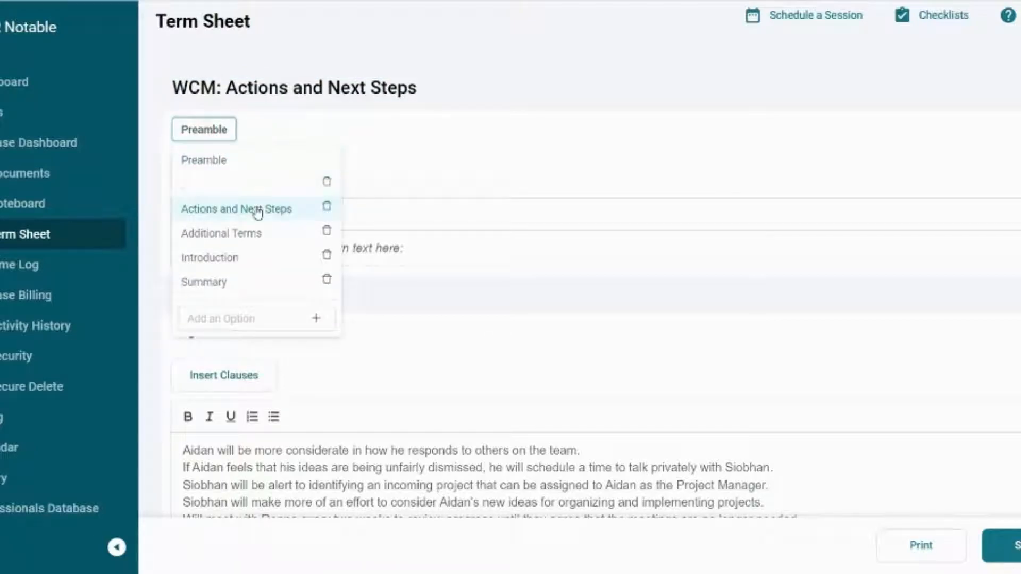
{"action": "left_click", "coordinate": [243, 257]}
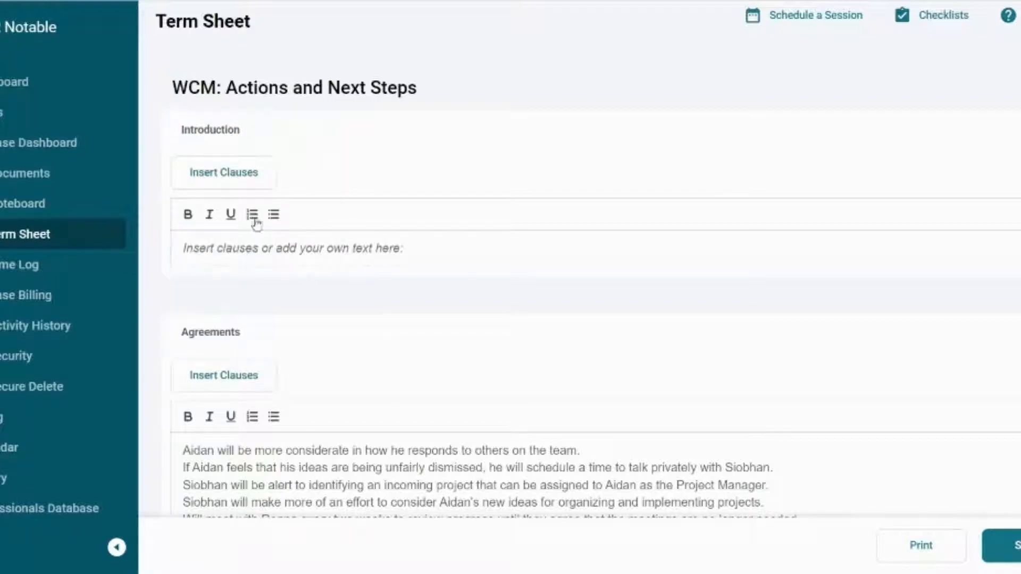
- Insert the Workplace "Next Steps Introduction" clause into the Introduction and replace its name placeholders with both parties' full names
{"action": "left_click", "coordinate": [246, 249]}
{"action": "left_click", "coordinate": [230, 179]}
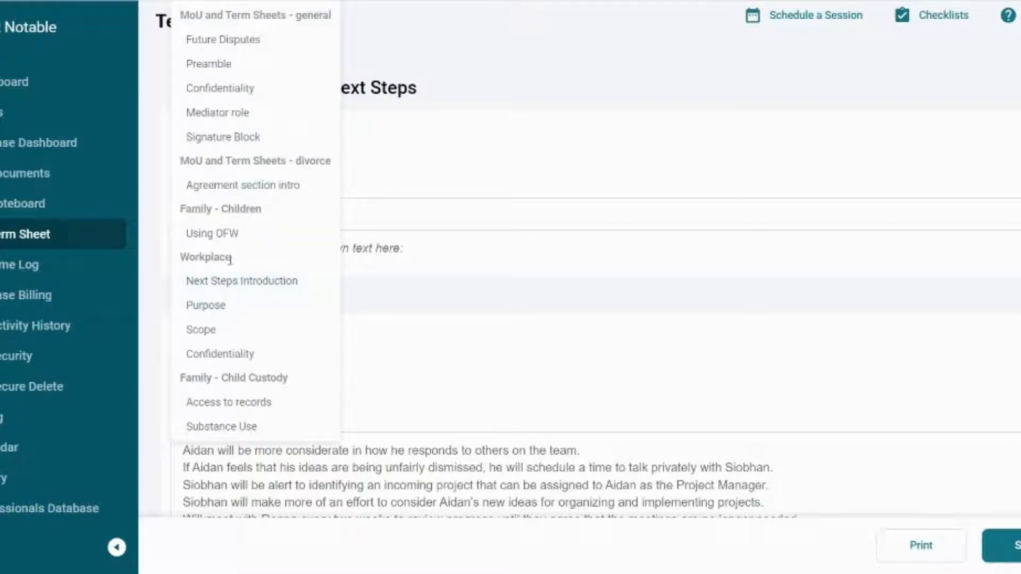
{"action": "left_click", "coordinate": [237, 282]}
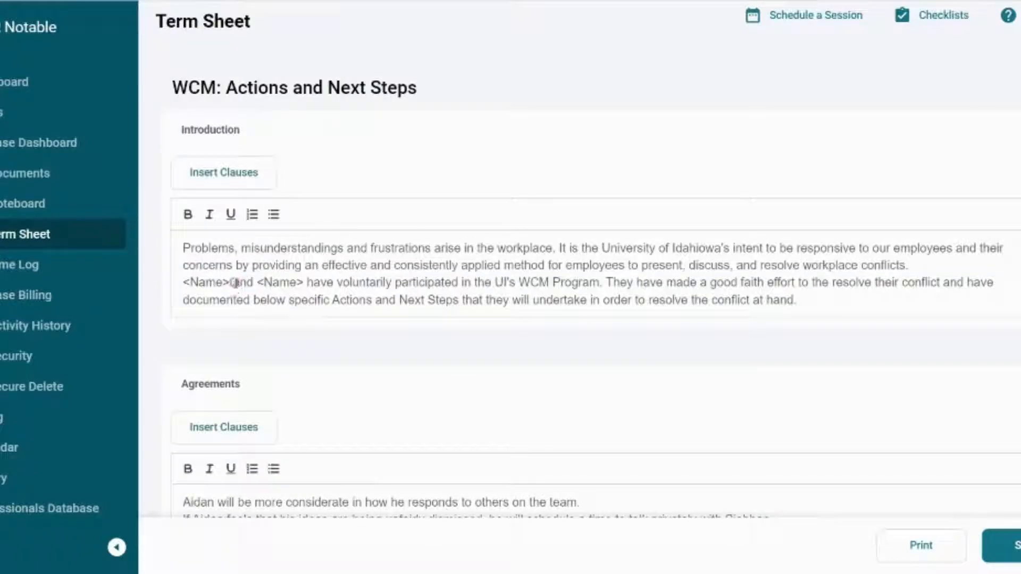
{"action": "left_click_drag", "start_coordinate": [183, 282], "coordinate": [303, 281]}
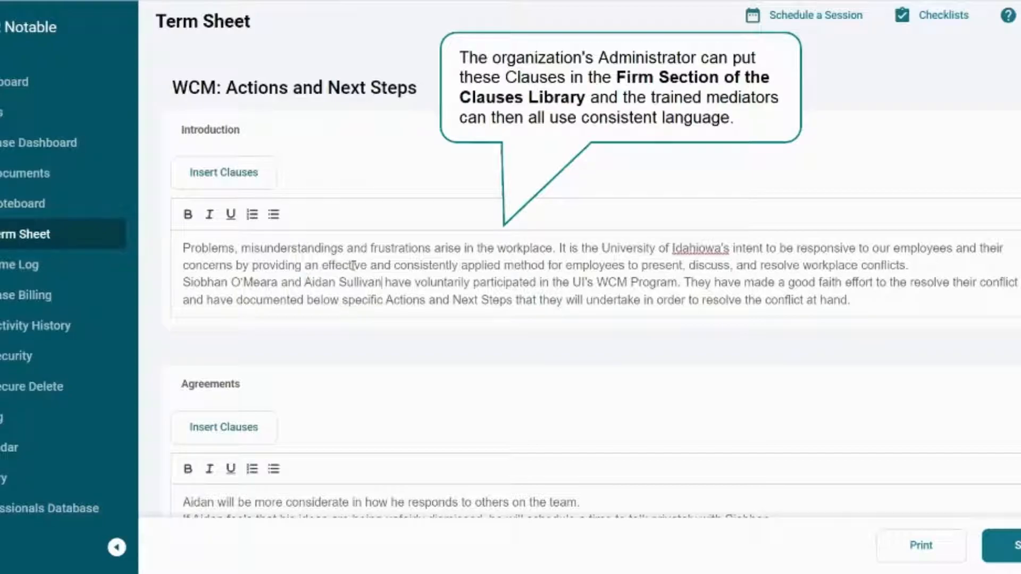
- Change the Agreements section's heading to "Actions and Next Steps"
{"action": "scroll", "coordinate": [475, 308], "scroll_direction": "down", "scroll_amount": 3}
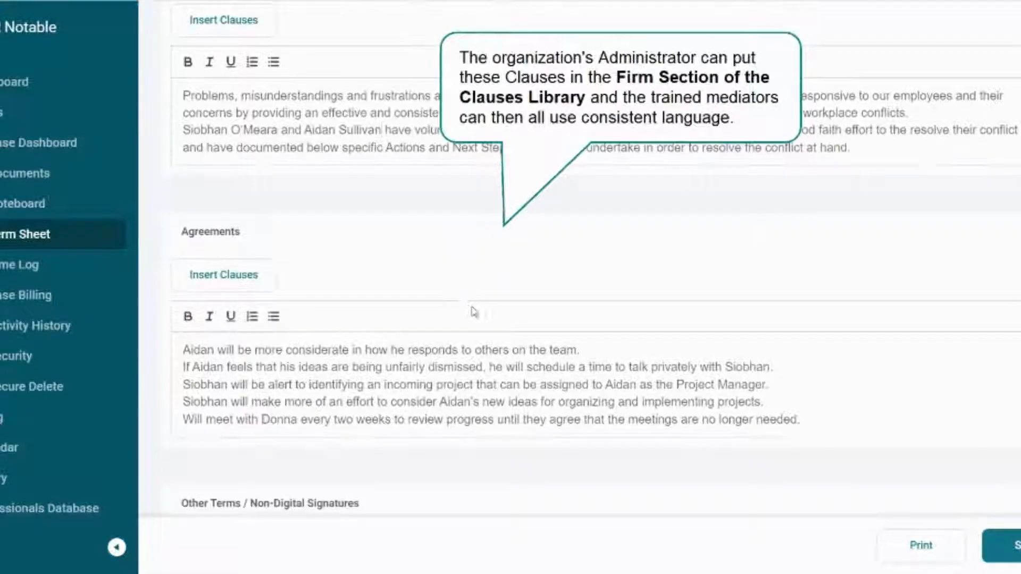
{"action": "left_click", "coordinate": [240, 234]}
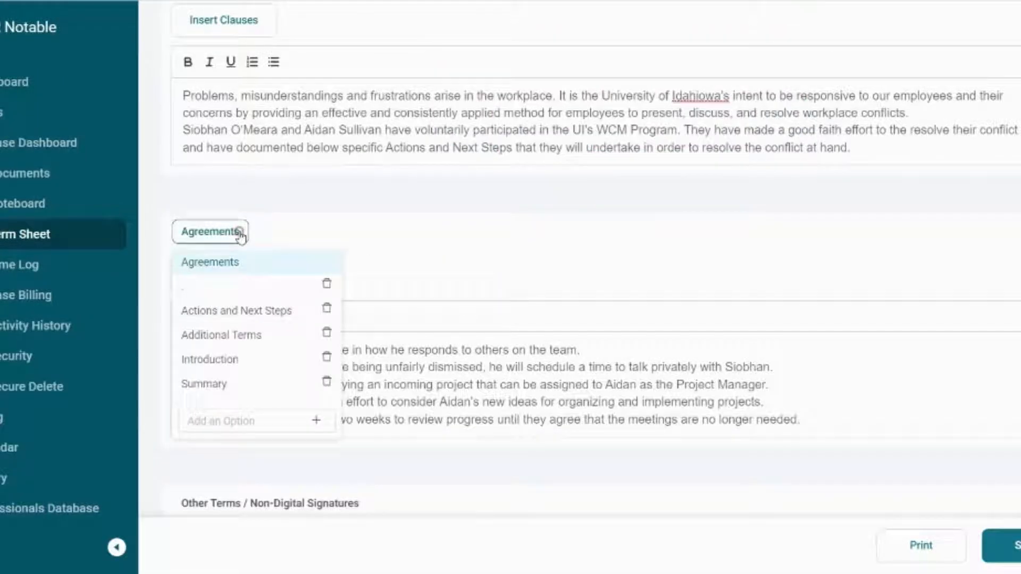
{"action": "left_click", "coordinate": [256, 310]}
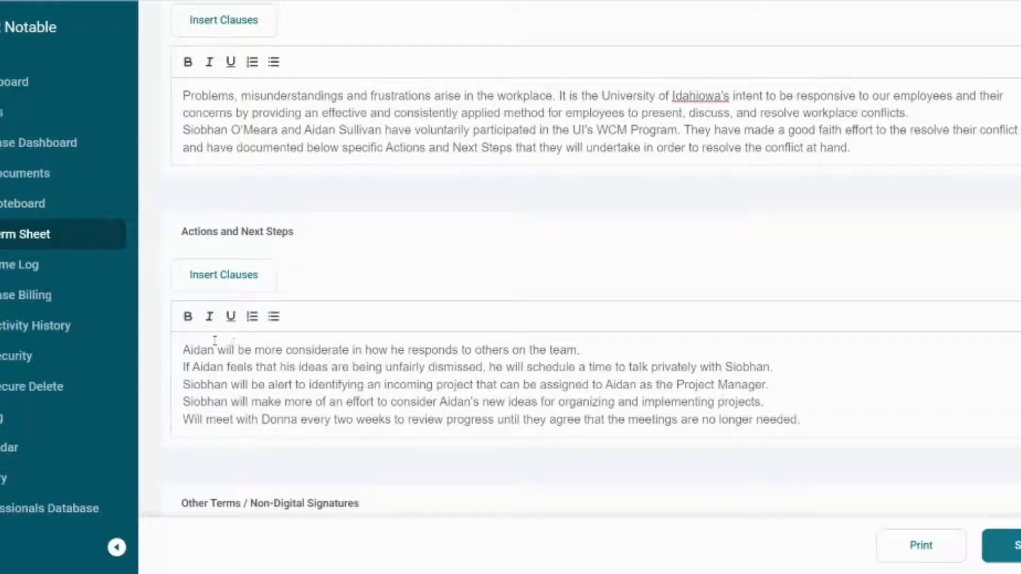
- Add an underlined heading with the employee's first name above the item on being more considerate to the team
{"action": "left_click", "coordinate": [186, 349]}
{"action": "key", "text": "Return"}
{"action": "left_click", "coordinate": [217, 346]}
{"action": "type", "text": "Aidan"}
{"action": "double_click", "coordinate": [196, 351]}
{"action": "left_click", "coordinate": [231, 316]}
- Add an underlined heading with the other party's first name above the item on identifying an incoming project
{"action": "left_click", "coordinate": [184, 400]}
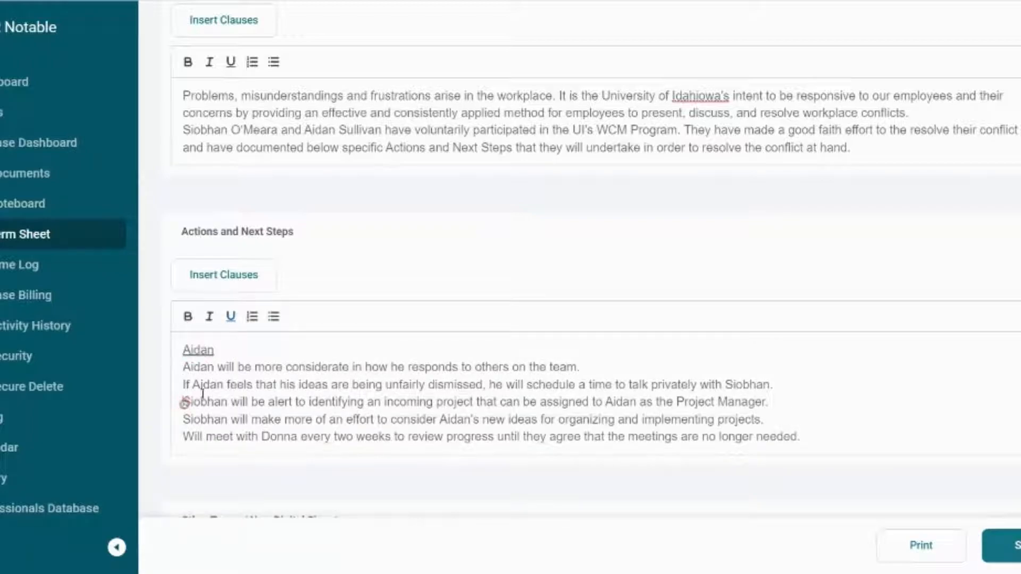
{"action": "key", "text": "Return"}
{"action": "left_click", "coordinate": [203, 398]}
{"action": "type", "text": "Siobha"}
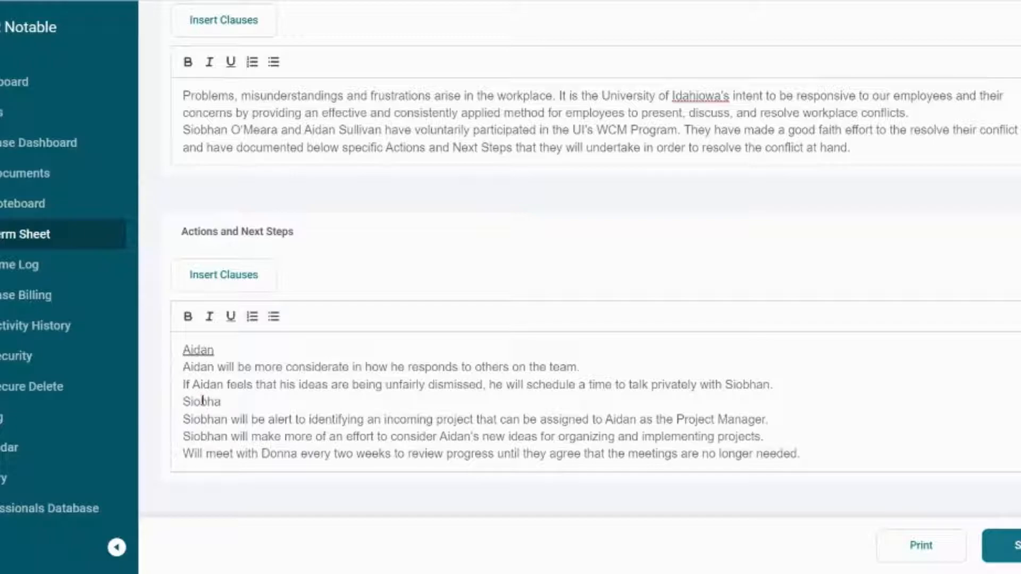
{"action": "type", "text": "n"}
{"action": "double_click", "coordinate": [203, 401]}
{"action": "left_click", "coordinate": [231, 316]}
- Add an underlined heading naming both parties above the item on meeting every two weeks
{"action": "left_click", "coordinate": [186, 453]}
{"action": "key", "text": "Return"}
{"action": "type", "text": "Aidan and Siobhan"}
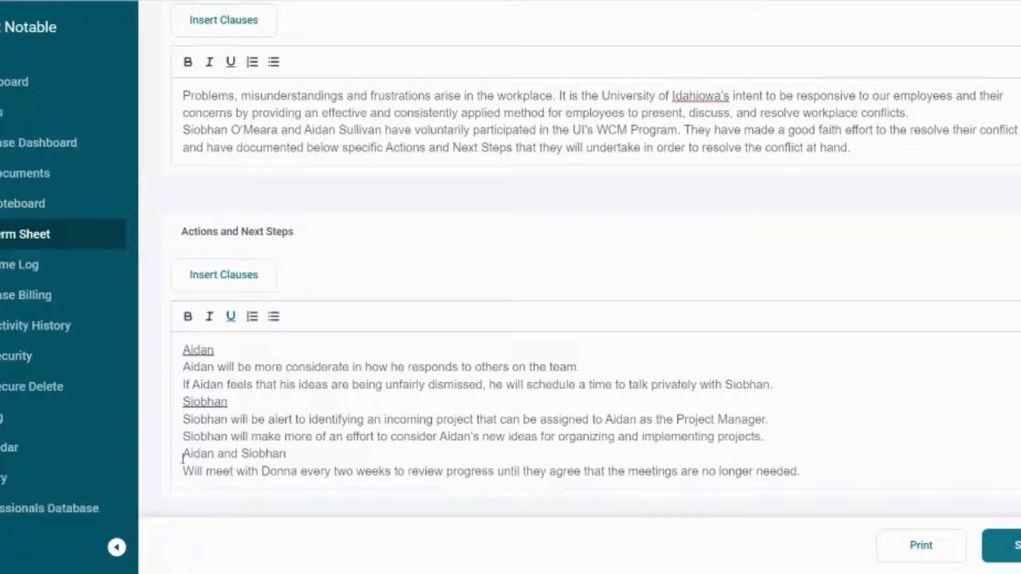
{"action": "left_click_drag", "start_coordinate": [183, 455], "coordinate": [287, 455]}
{"action": "left_click", "coordinate": [230, 317]}
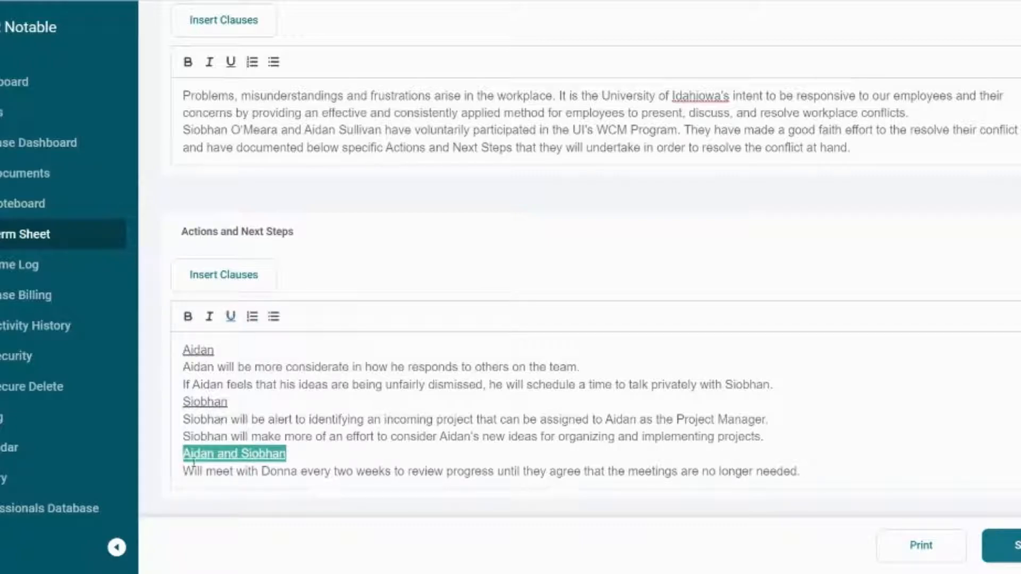
- Format the two items under each individual party's heading as bulleted lists
{"action": "left_click_drag", "start_coordinate": [188, 366], "coordinate": [787, 385]}
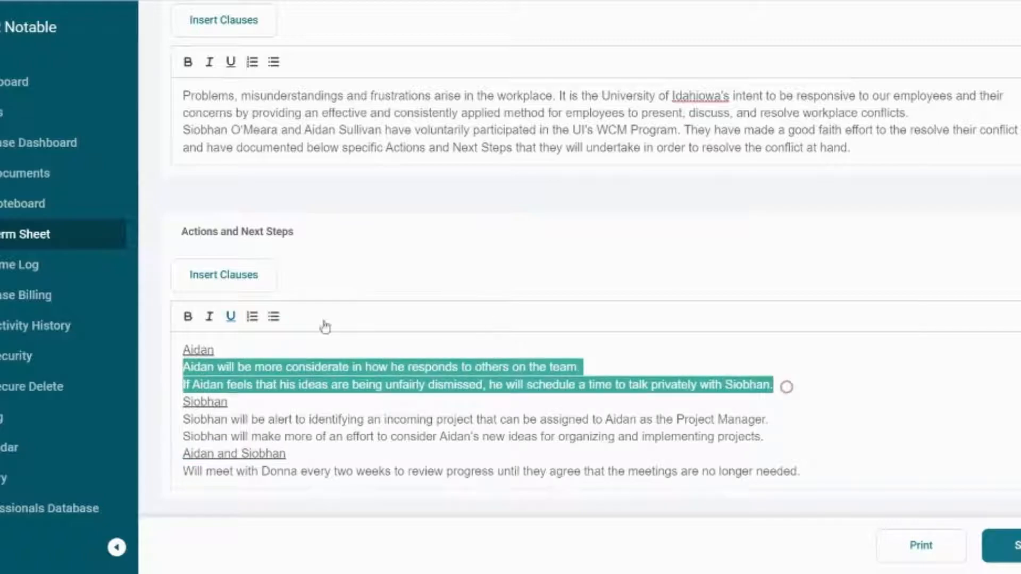
{"action": "left_click", "coordinate": [273, 317]}
{"action": "left_click_drag", "start_coordinate": [182, 417], "coordinate": [799, 438]}
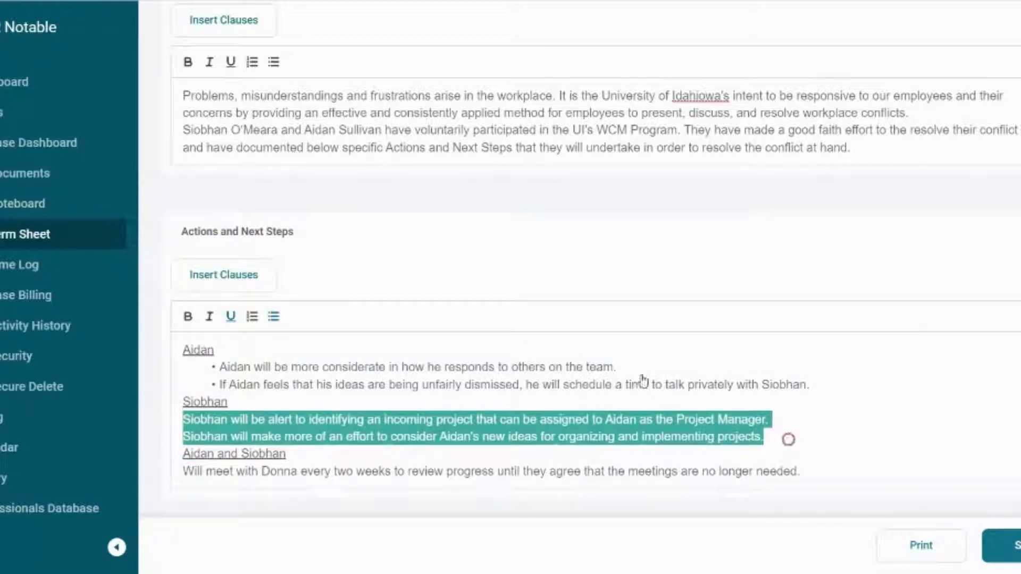
{"action": "left_click", "coordinate": [274, 317]}
- Turn the two-weekly meeting item into a bullet and reword its beginning to "Both parties will meet"
{"action": "left_click", "coordinate": [185, 471]}
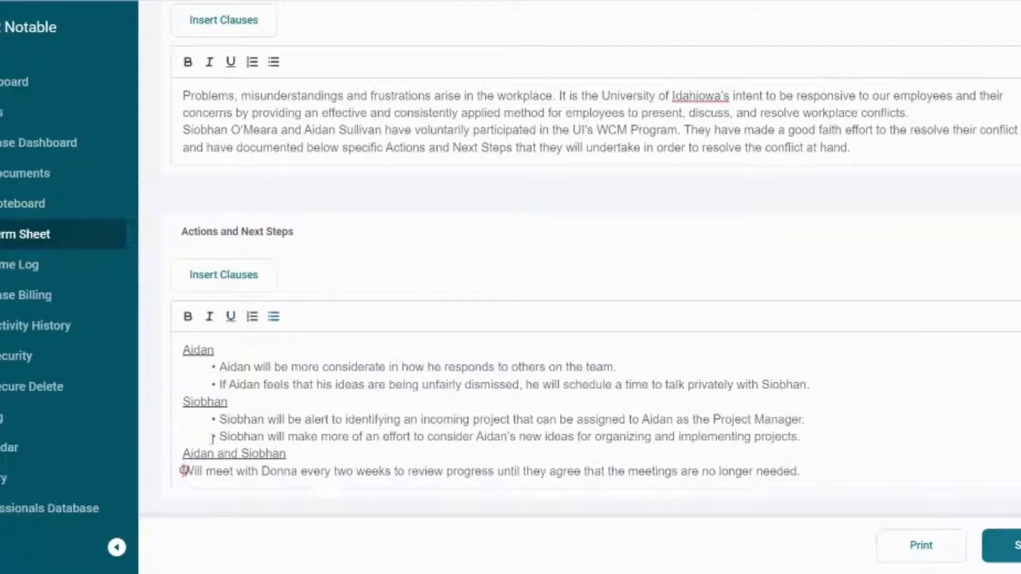
{"action": "left_click", "coordinate": [273, 316]}
{"action": "type", "text": "Both parties"}
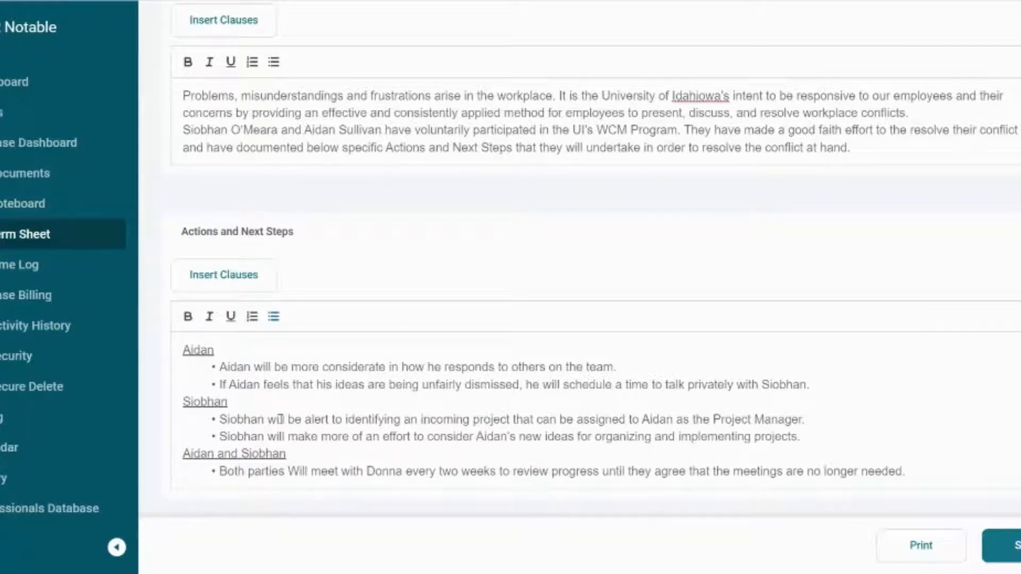
{"action": "key", "text": "Delete"}
{"action": "type", "text": "w"}
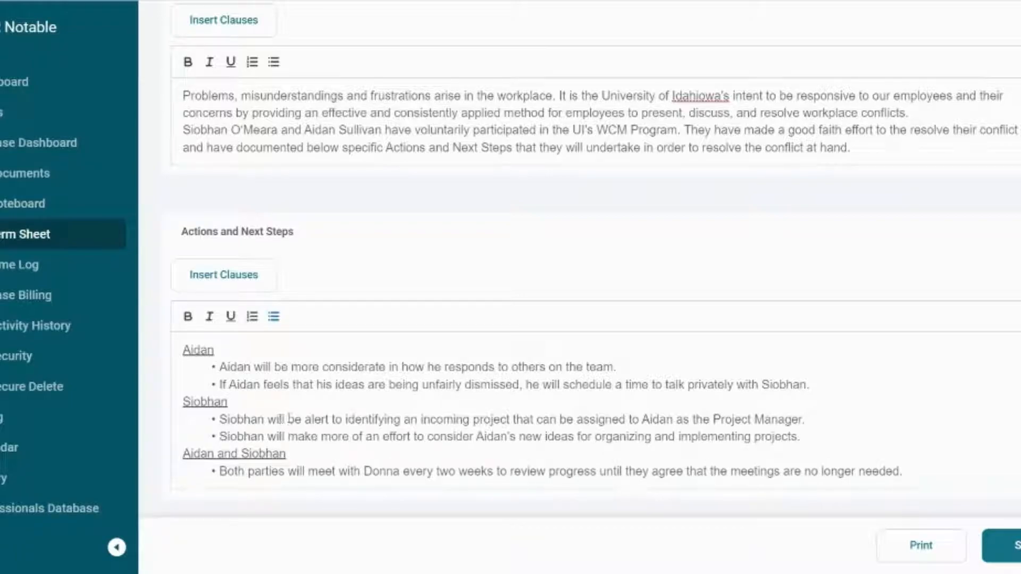
- Insert the clause on the WCM program not affecting employee standing and the Workplace "Purpose" clause as bullets under the both-parties heading
{"action": "left_click", "coordinate": [909, 472]}
{"action": "left_click", "coordinate": [246, 273]}
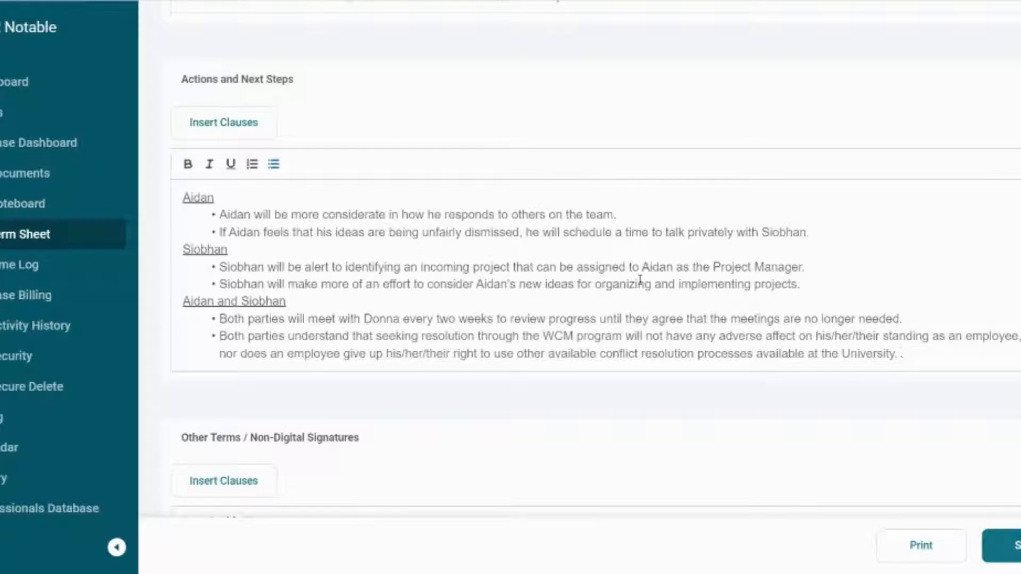
{"action": "left_click", "coordinate": [254, 134]}
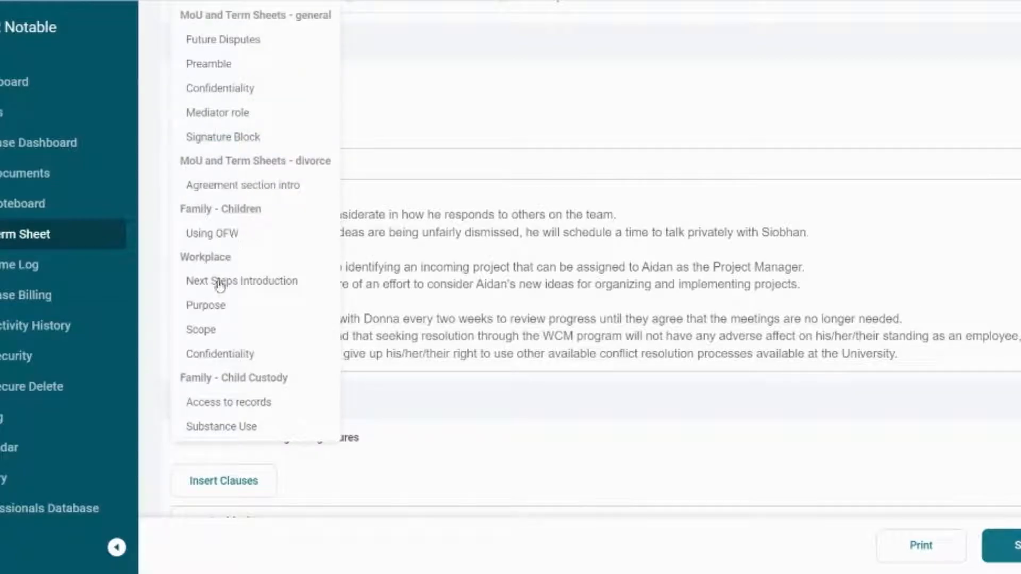
{"action": "left_click", "coordinate": [208, 309]}
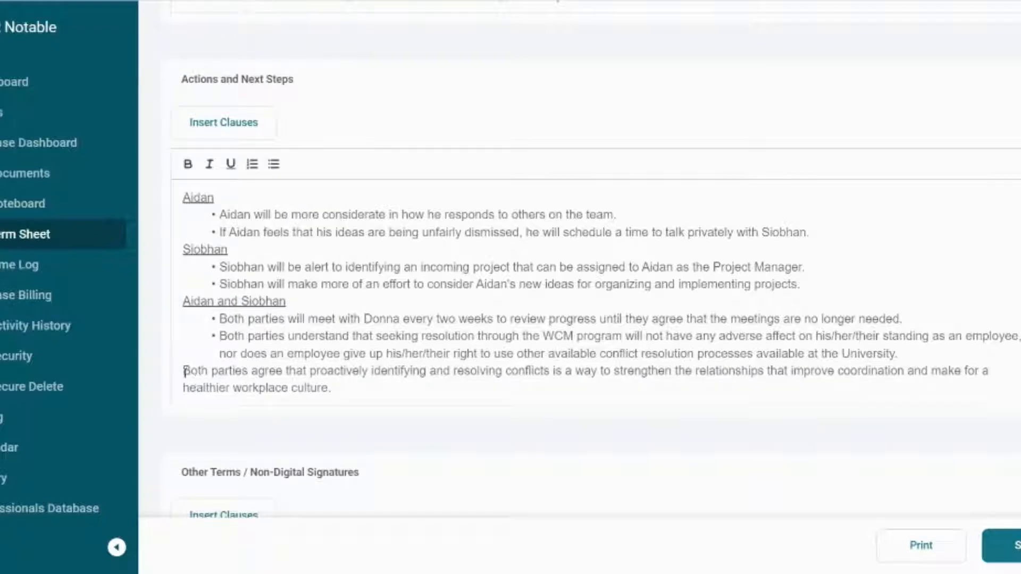
{"action": "left_click", "coordinate": [273, 165]}
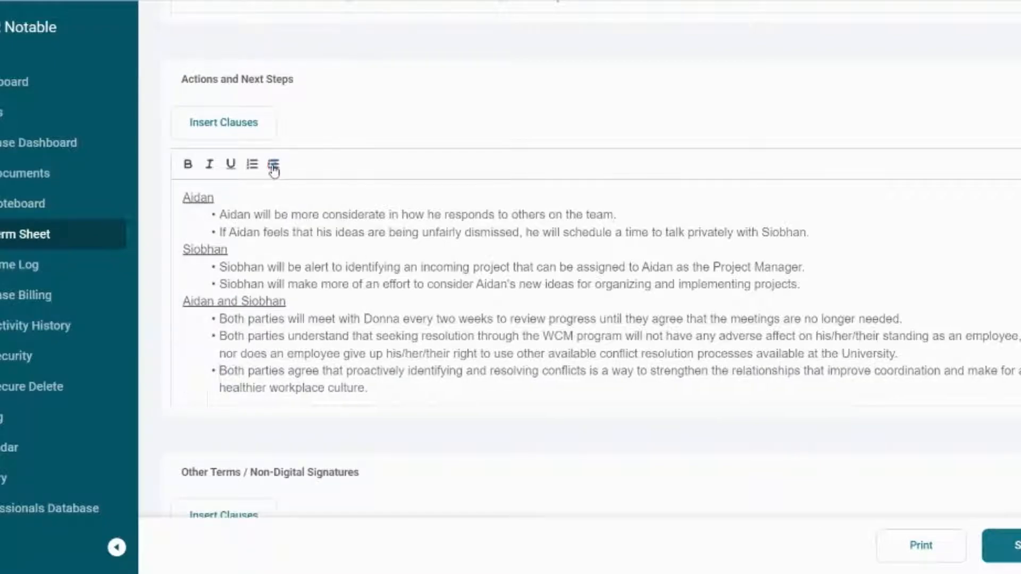
- Retitle the section for other terms and non-digital signatures "Summary" and insert the Workplace "Confidentiality" clause there
{"action": "scroll", "coordinate": [418, 367], "scroll_direction": "down", "scroll_amount": 3}
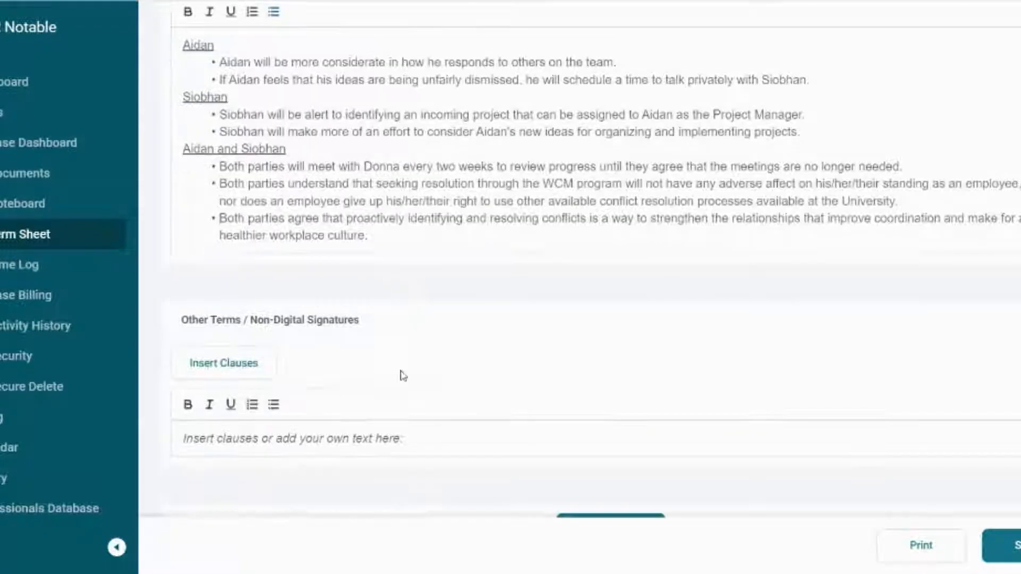
{"action": "left_click", "coordinate": [348, 321]}
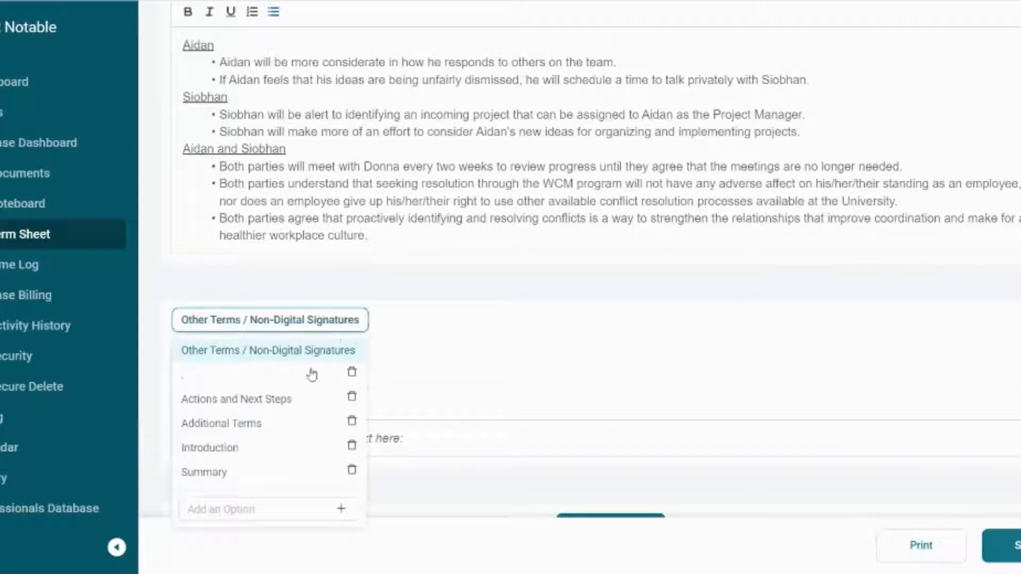
{"action": "left_click", "coordinate": [228, 473]}
{"action": "left_click", "coordinate": [245, 372]}
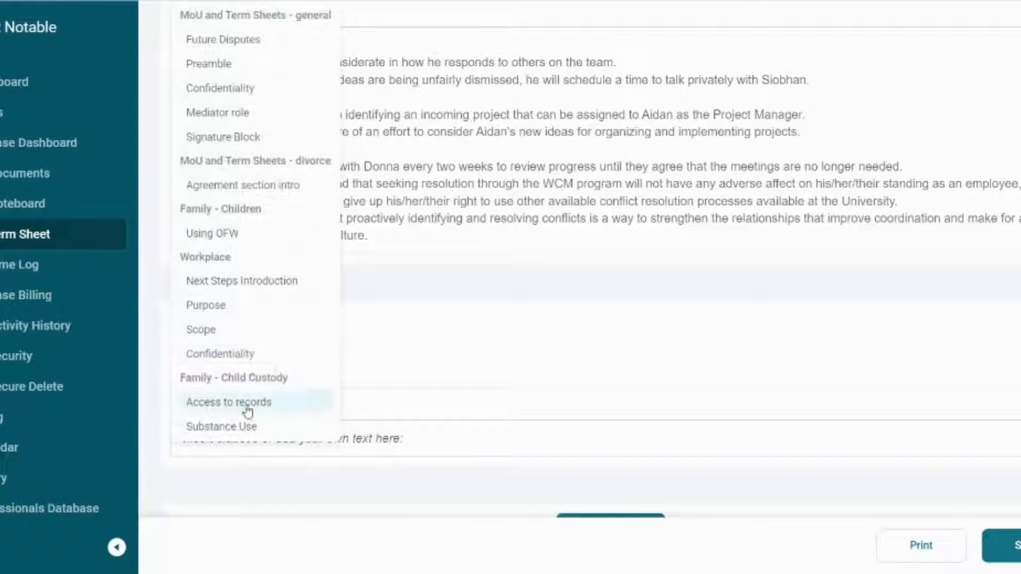
{"action": "left_click", "coordinate": [249, 360]}
{"action": "left_click", "coordinate": [247, 361]}
{"action": "left_click", "coordinate": [252, 363]}
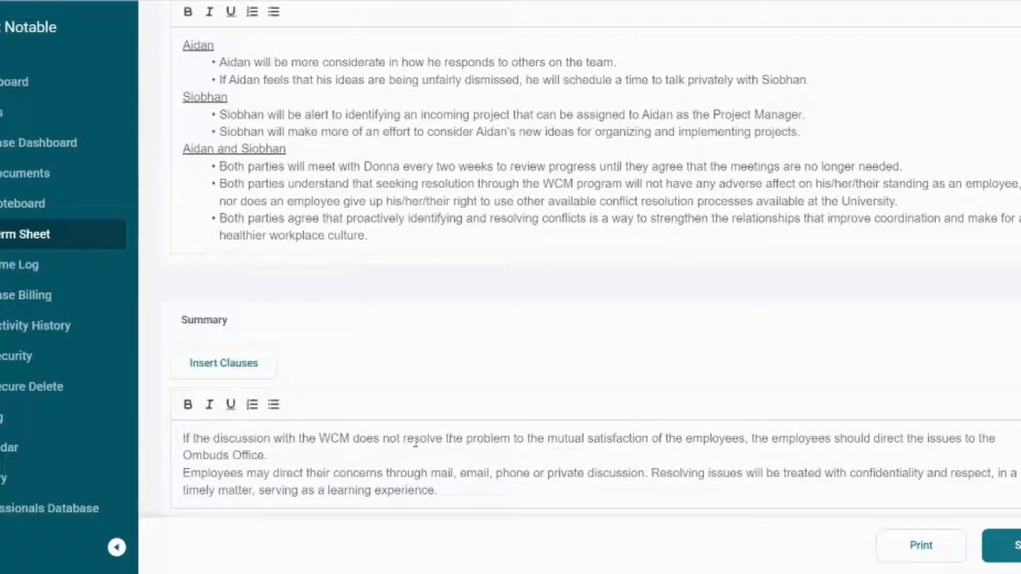
- Check the finished term sheet in the print preview and close it without saving a PDF
{"action": "scroll", "coordinate": [422, 445], "scroll_direction": "down", "scroll_amount": 3}
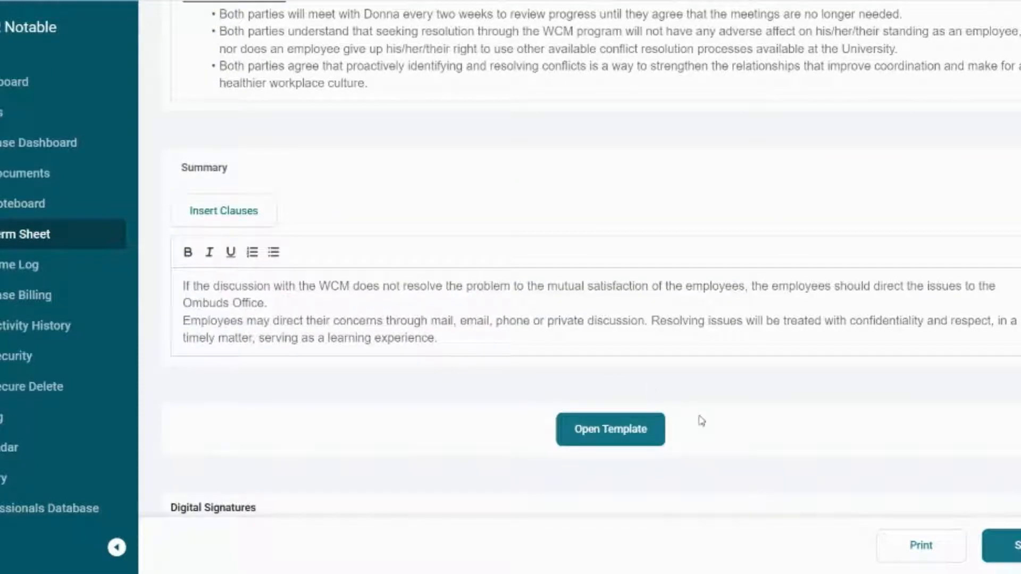
{"action": "left_click", "coordinate": [932, 551]}
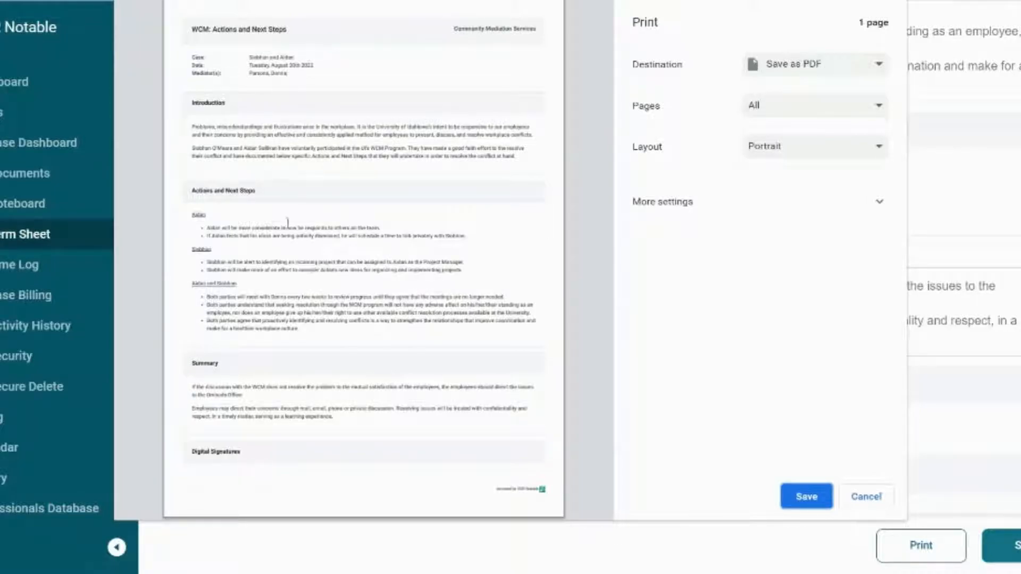
{"action": "left_click", "coordinate": [866, 496]}
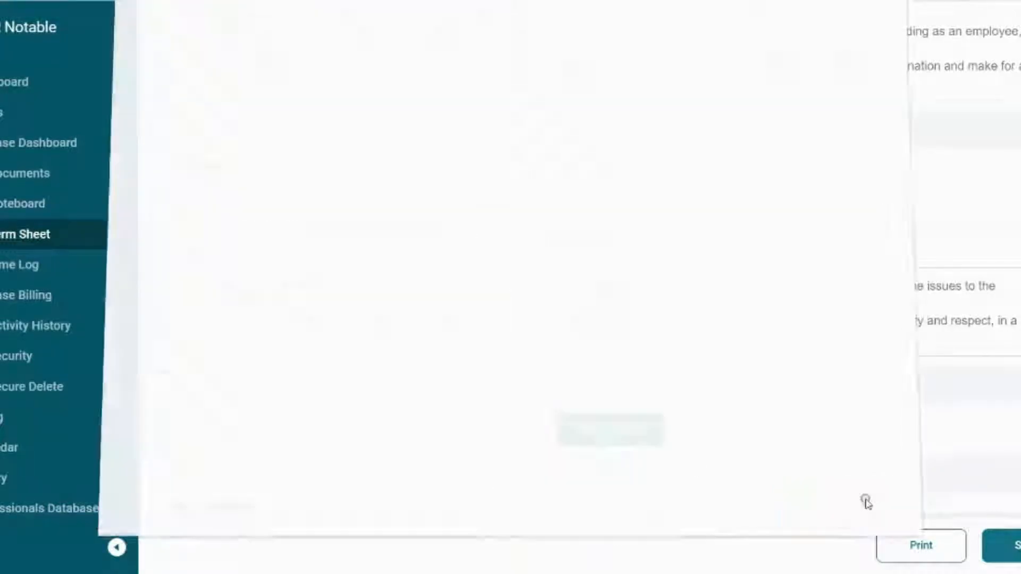
{"action": "scroll", "coordinate": [383, 466], "scroll_direction": "down", "scroll_amount": 2}
{"action": "left_click", "coordinate": [309, 434]}
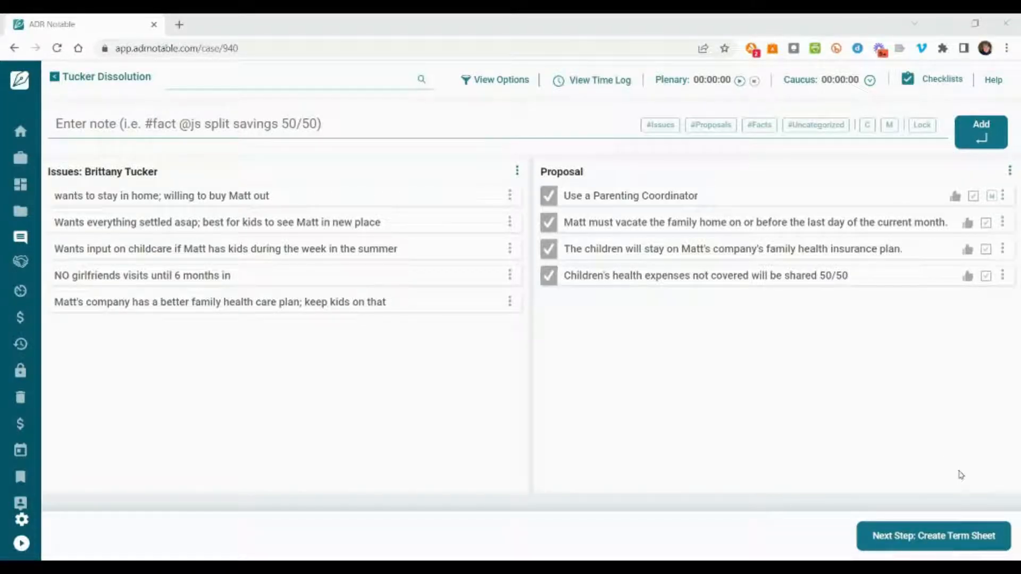
- Create a term sheet from the dissolution case's proposals and title it "Settlement Proposal"
{"action": "left_click", "coordinate": [940, 538]}
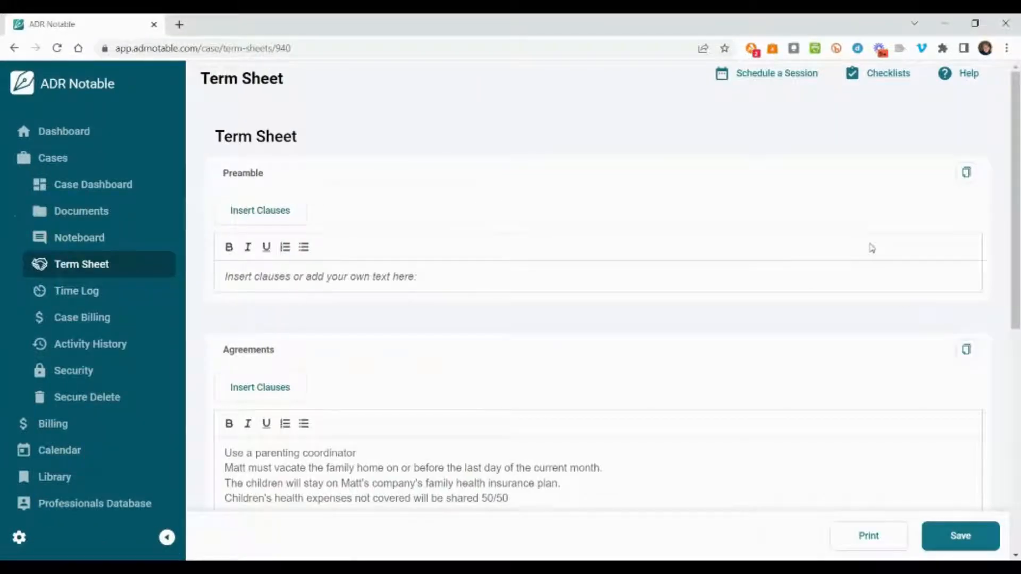
{"action": "left_click", "coordinate": [283, 137]}
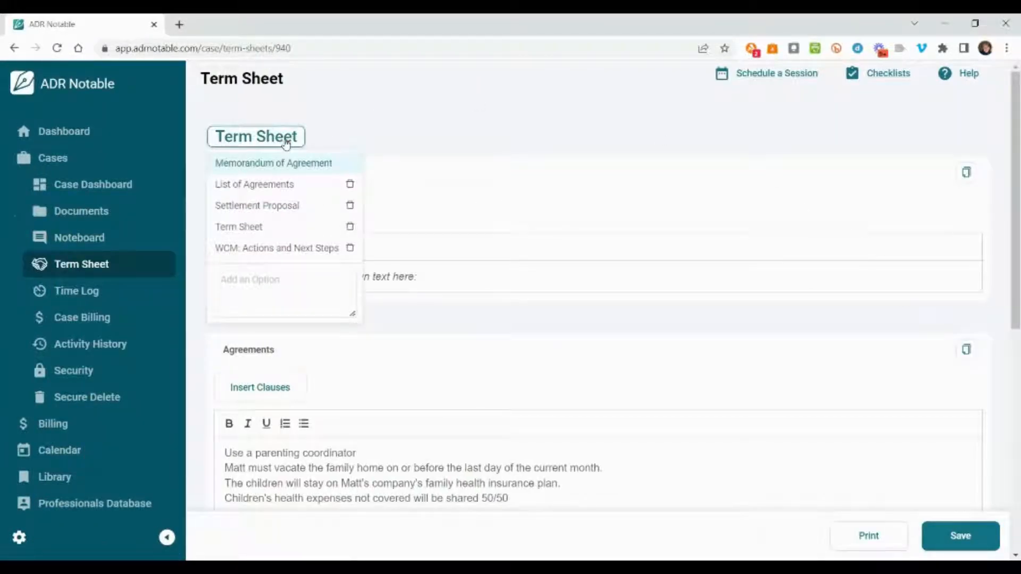
{"action": "left_click", "coordinate": [282, 212]}
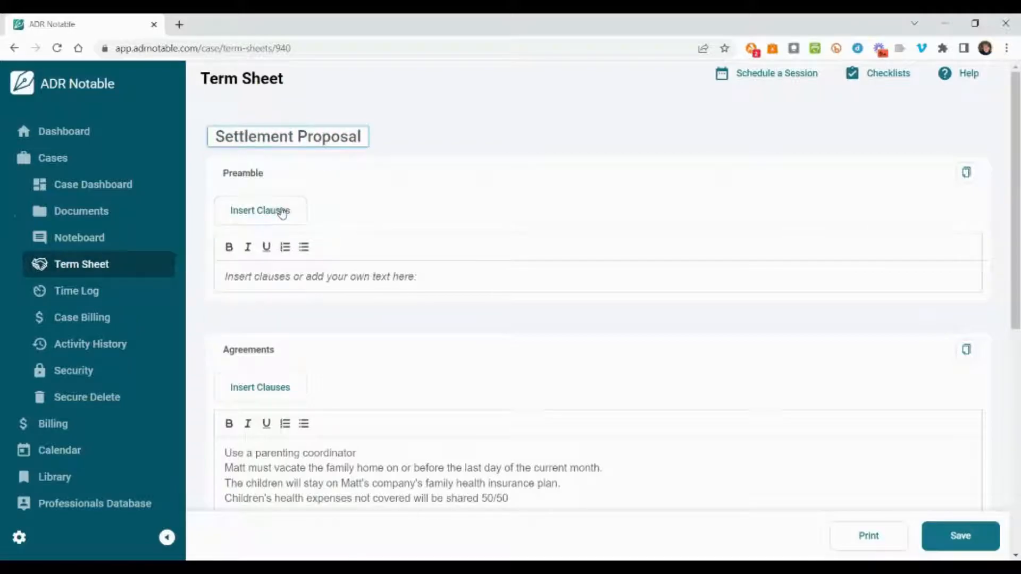
- Insert the "Pre-Mediation Intro" clause into the Preamble as a single paragraph, with the client's full name in place of the placeholder
{"action": "left_click", "coordinate": [278, 210]}
{"action": "left_click", "coordinate": [276, 246]}
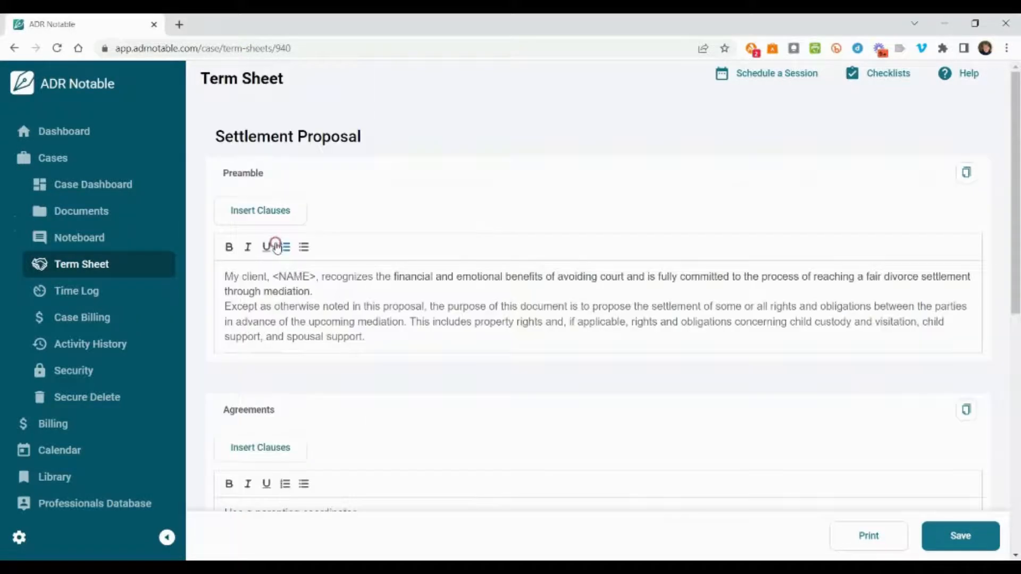
{"action": "left_click_drag", "start_coordinate": [273, 276], "coordinate": [316, 277]}
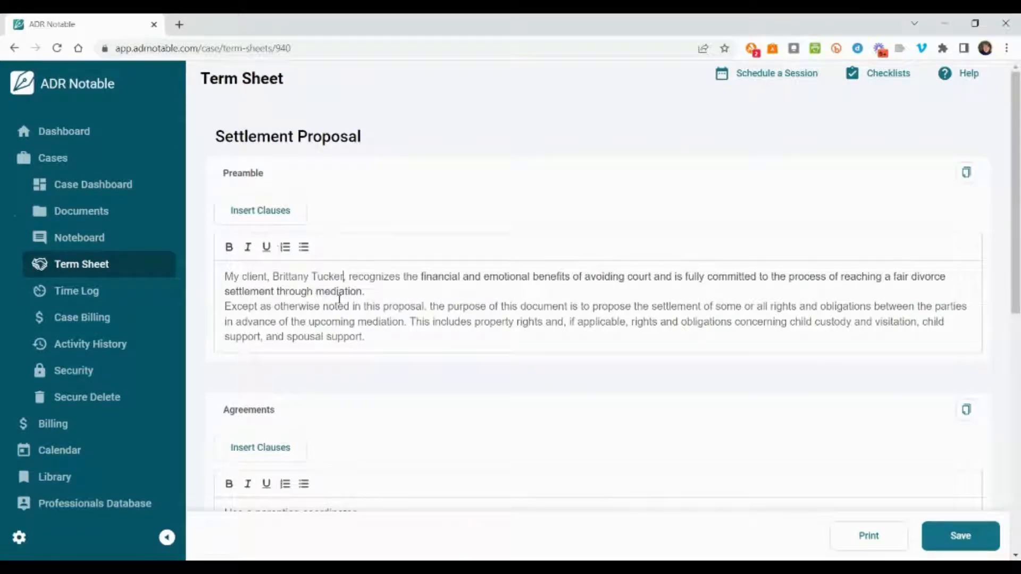
{"action": "left_click", "coordinate": [371, 292]}
{"action": "key", "text": "Delete"}
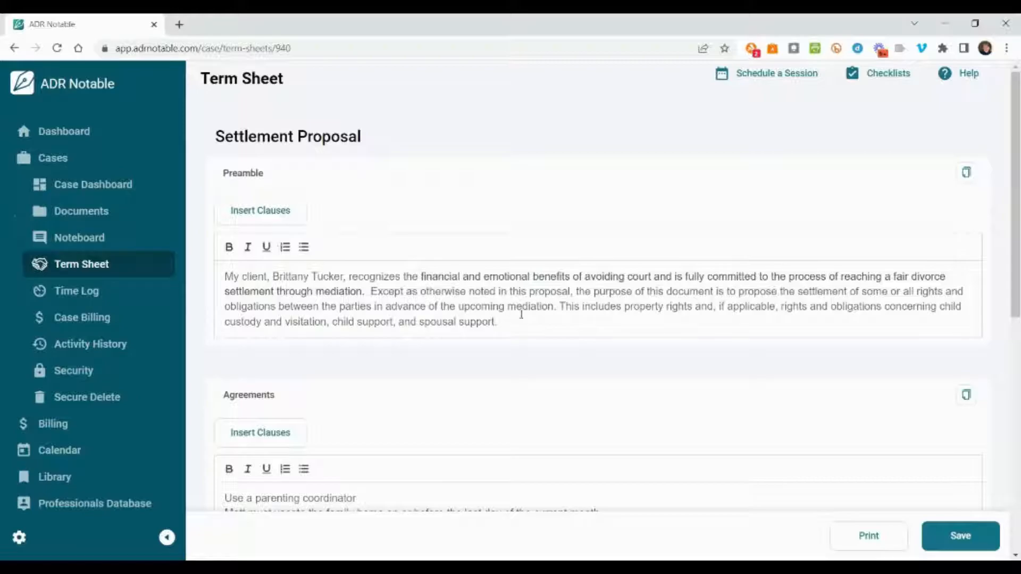
- Retitle the Agreements section "Proposals" and format its four items as a numbered list
{"action": "left_click", "coordinate": [269, 394]}
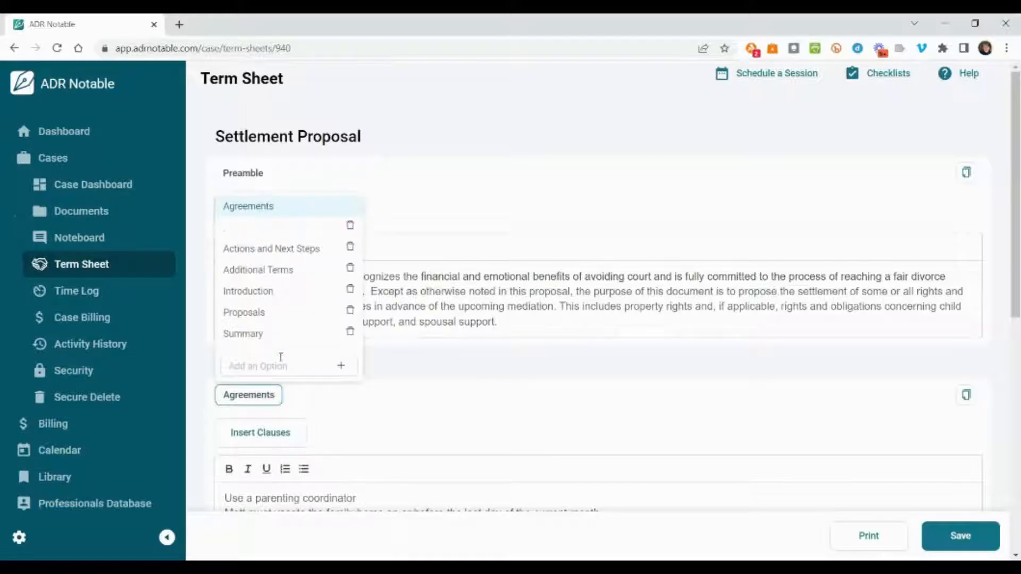
{"action": "left_click", "coordinate": [289, 315]}
{"action": "scroll", "coordinate": [336, 384], "scroll_direction": "down", "scroll_amount": 3}
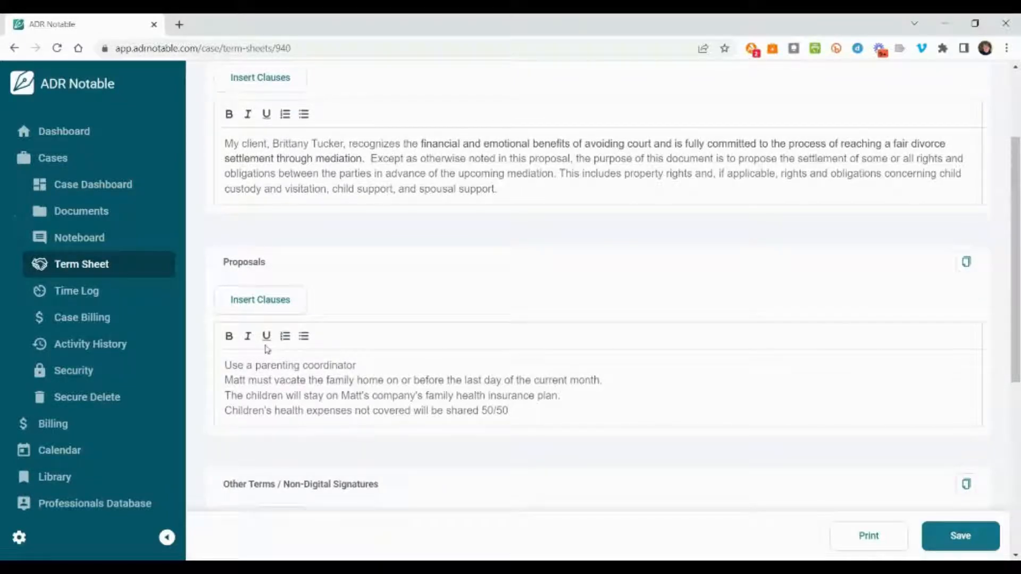
{"action": "left_click_drag", "start_coordinate": [225, 365], "coordinate": [542, 410]}
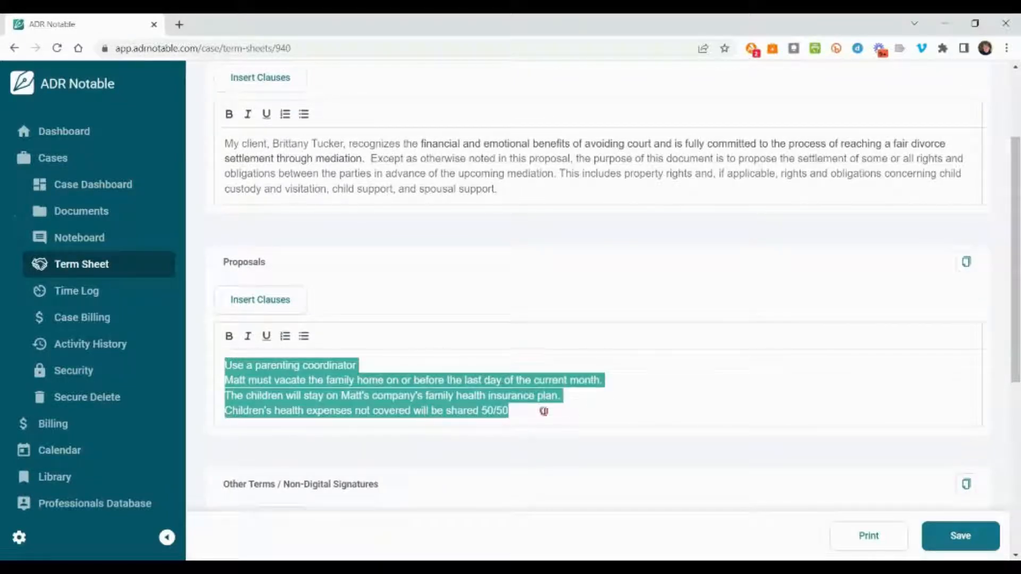
{"action": "left_click", "coordinate": [285, 338]}
- Replace the first proposal, on the parenting coordinator, with the "Use of a Parenting Coordinator" clause
{"action": "left_click", "coordinate": [396, 364]}
{"action": "left_click_drag", "start_coordinate": [258, 365], "coordinate": [394, 360]}
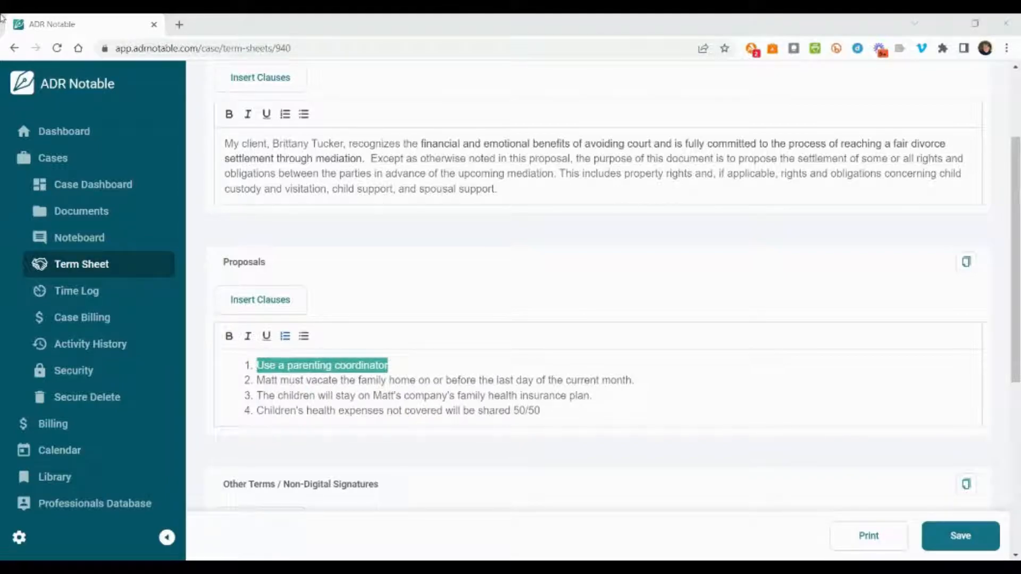
{"action": "left_click", "coordinate": [278, 302]}
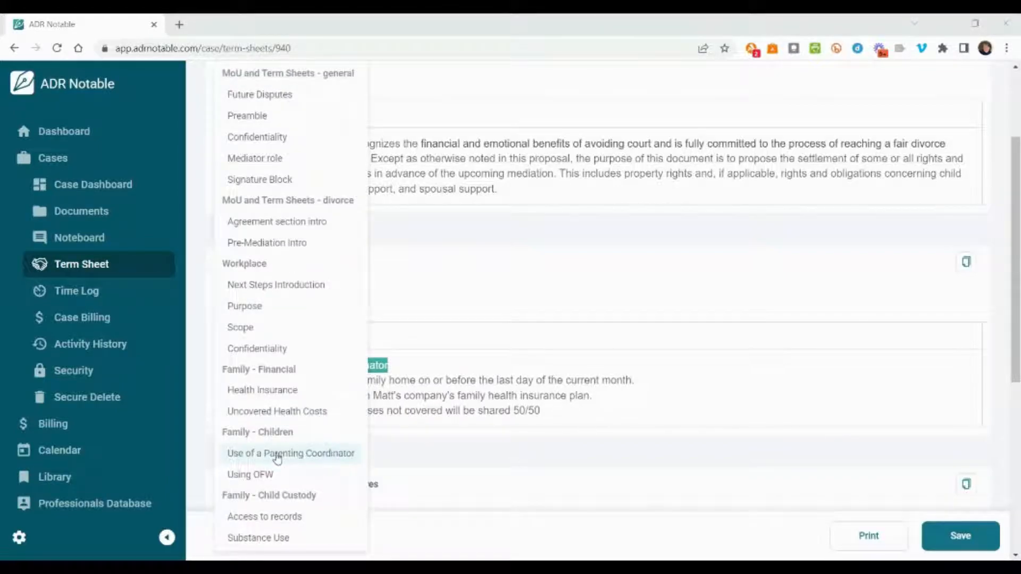
{"action": "left_click", "coordinate": [276, 454]}
- Reword the parenting coordinator clause to read "The Parents will retain" and "parent their children"
{"action": "left_click_drag", "start_coordinate": [320, 366], "coordinate": [353, 366]}
{"action": "left_click", "coordinate": [358, 365]}
{"action": "key", "text": "BackSpace"}
{"action": "type", "text": "will"}
{"action": "double_click", "coordinate": [331, 366]}
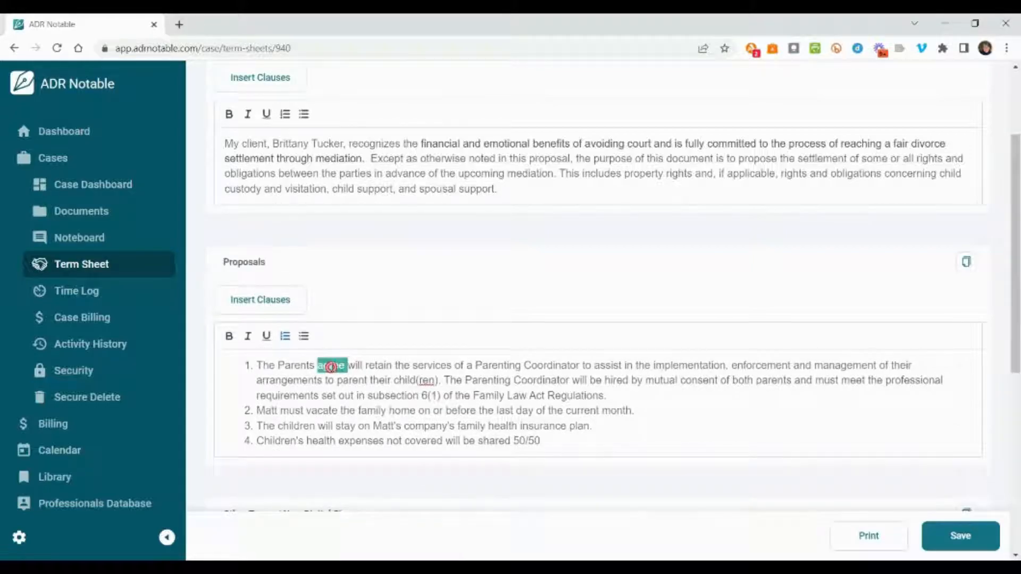
{"action": "key", "text": "BackSpace"}
{"action": "left_click", "coordinate": [340, 381]}
{"action": "key", "text": "BackSpace"}
{"action": "left_click", "coordinate": [353, 380]}
{"action": "key", "text": "BackSpace"}
- Replace the third proposal with the "Health Insurance" clause and fill its name placeholder with the insuring parent's first name
{"action": "left_click_drag", "start_coordinate": [257, 426], "coordinate": [594, 426]}
{"action": "left_click", "coordinate": [274, 301]}
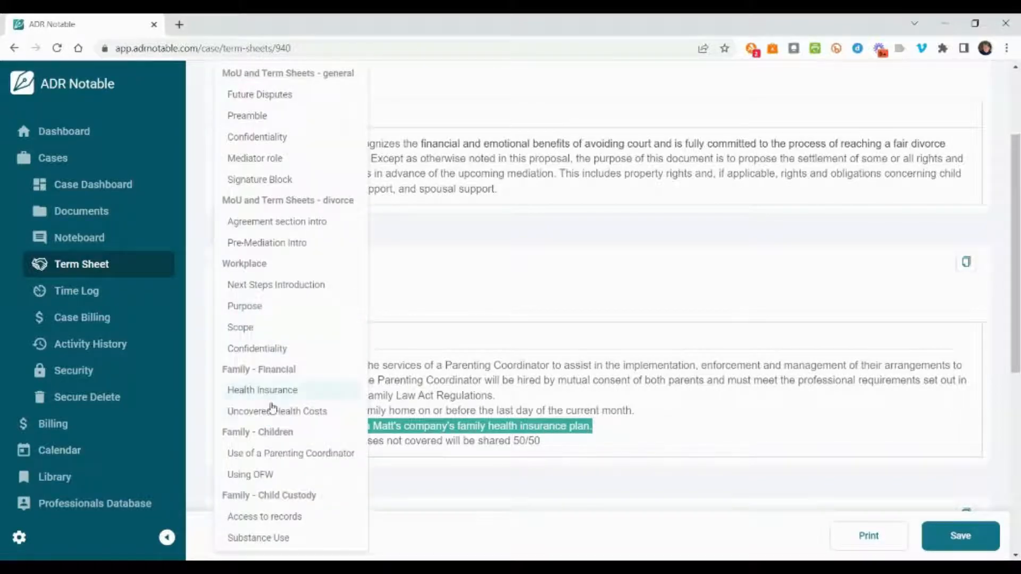
{"action": "left_click", "coordinate": [282, 391]}
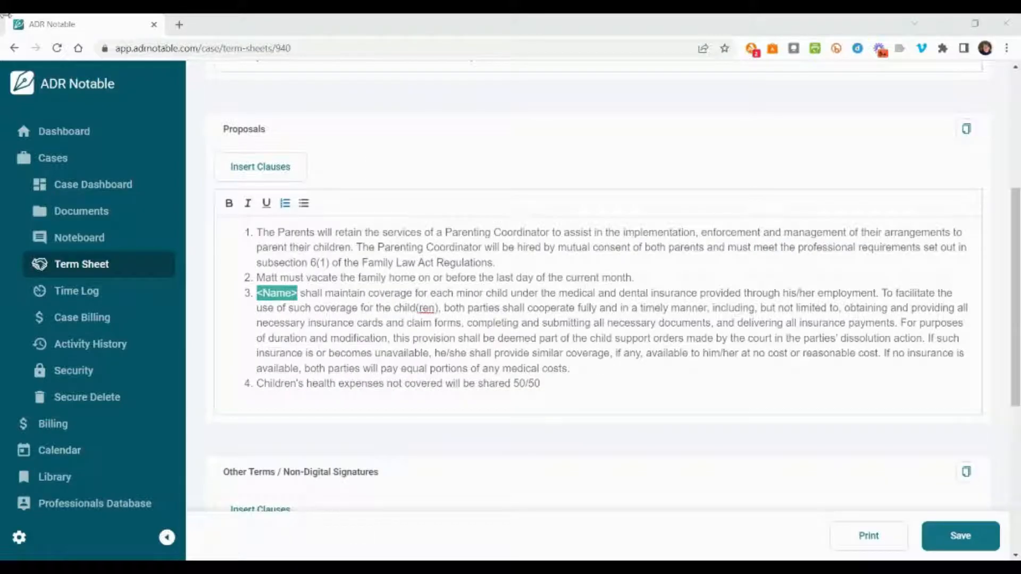
{"action": "type", "text": "Matt"}
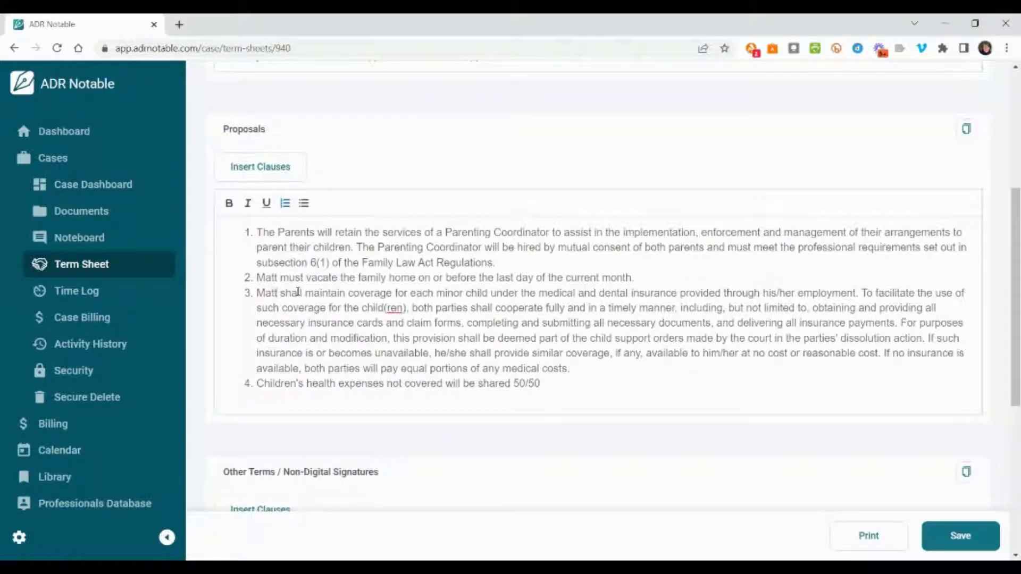
- Reword the health insurance clause so that the coverage is "for both minor children"
{"action": "double_click", "coordinate": [352, 308]}
{"action": "type", "text": "both minor"}
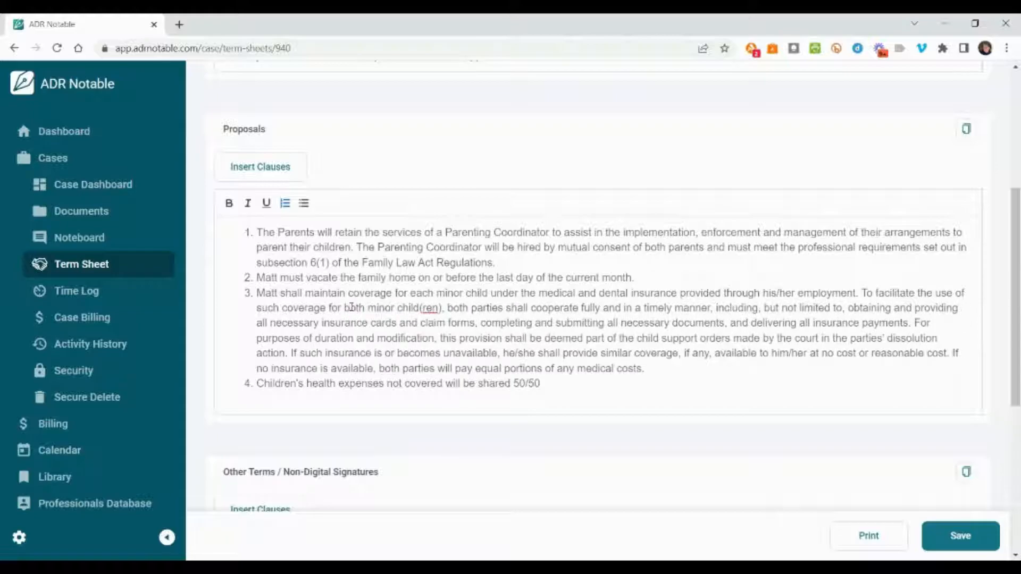
{"action": "left_click", "coordinate": [424, 308]}
{"action": "key", "text": "BackSpace"}
{"action": "left_click", "coordinate": [437, 308]}
{"action": "key", "text": "BackSpace"}
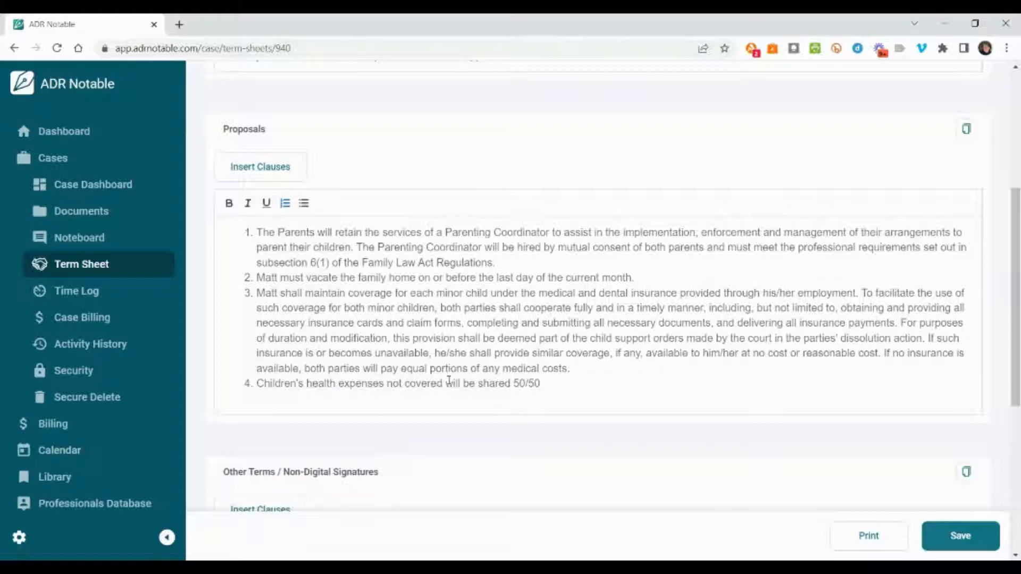
- Replace the fourth proposal, on shared health expenses, with the "Uncovered Health Costs" clause
{"action": "left_click_drag", "start_coordinate": [259, 384], "coordinate": [554, 382]}
{"action": "left_click", "coordinate": [280, 180]}
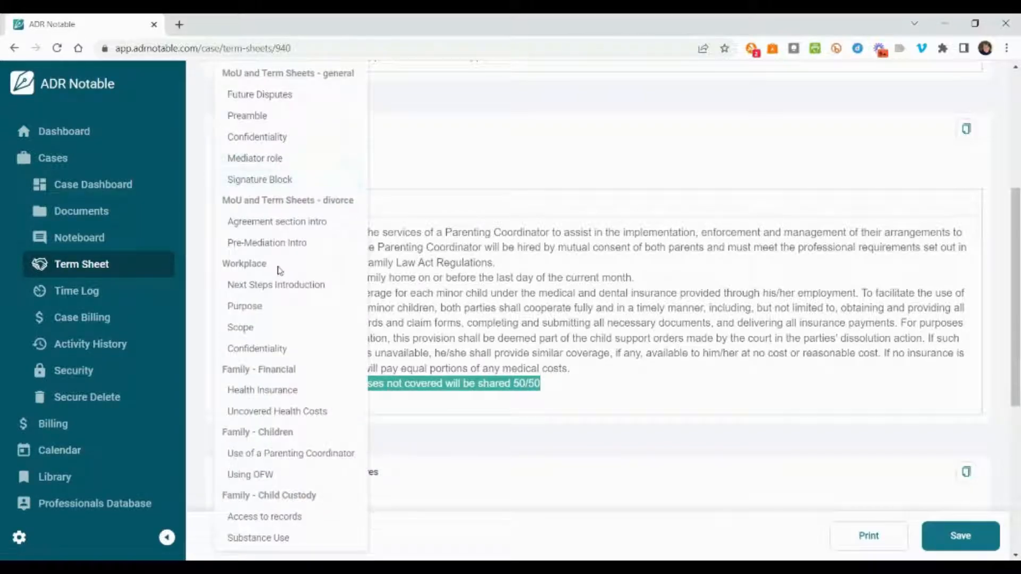
{"action": "left_click", "coordinate": [265, 418]}
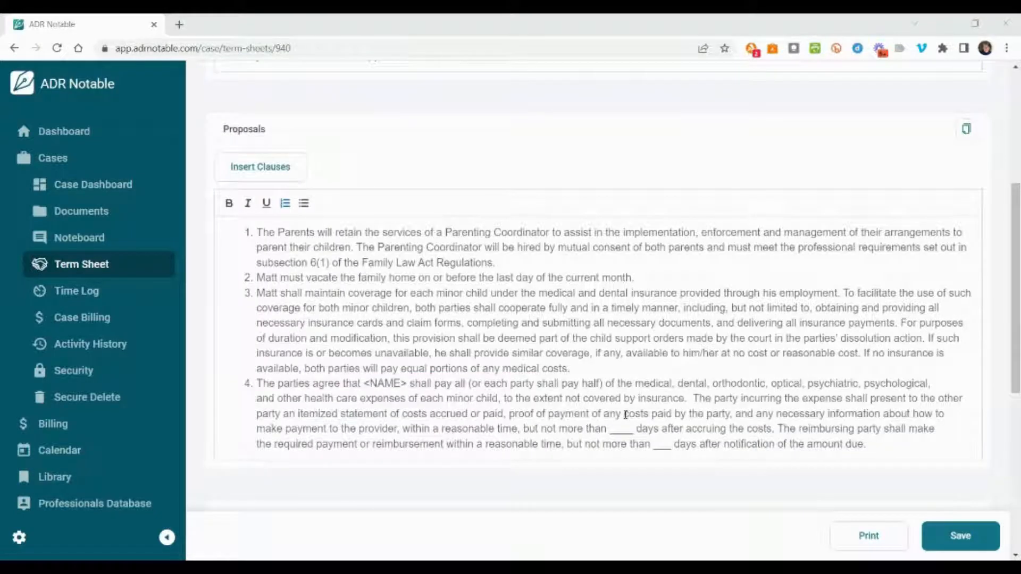
- Reword the beginning of the uncovered health costs clause to "Both Parents shall pay half of the medical"
{"action": "left_click_drag", "start_coordinate": [343, 384], "coordinate": [534, 385]}
{"action": "key", "text": "BackSpace"}
{"action": "key", "text": "BackSpace"}
{"action": "key", "text": "BackSpace"}
{"action": "key", "text": "BackSpace"}
{"action": "key", "text": "BackSpace"}
{"action": "key", "text": "BackSpace"}
{"action": "key", "text": "BackSpace"}
{"action": "key", "text": "BackSpace"}
{"action": "key", "text": "BackSpace"}
{"action": "key", "text": "BackSpace"}
{"action": "key", "text": "BackSpace"}
{"action": "key", "text": "BackSpace"}
{"action": "key", "text": "BackSpace"}
{"action": "key", "text": "BackSpace"}
{"action": "key", "text": "BackSpace"}
{"action": "key", "text": "BackSpace"}
{"action": "key", "text": "BackSpace"}
{"action": "key", "text": "BackSpace"}
{"action": "key", "text": "BackSpace"}
{"action": "type", "text": "Both Parents"}
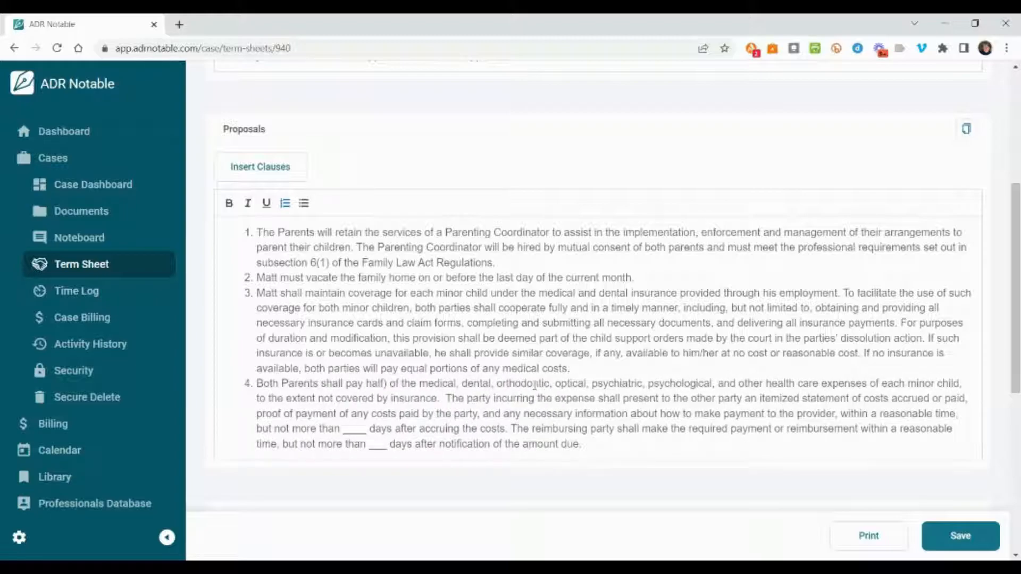
{"action": "left_click", "coordinate": [387, 384]}
{"action": "key", "text": "BackSpace"}
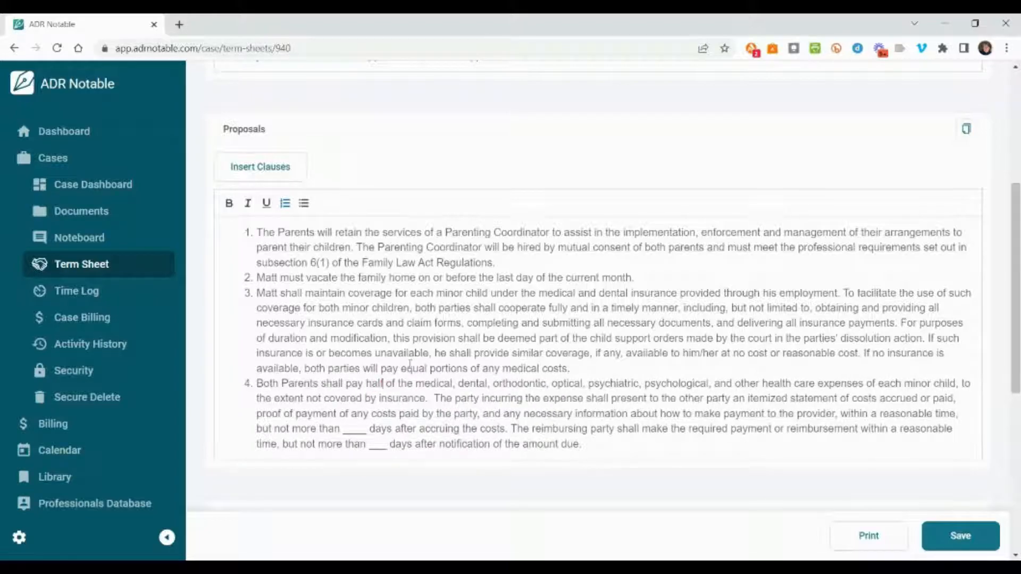
- Fill the blanks in the uncovered costs clause with 30 days after accruing the costs and 14 days after notification
{"action": "left_click", "coordinate": [368, 431]}
{"action": "key", "text": "BackSpace"}
{"action": "key", "text": "BackSpace"}
{"action": "key", "text": "BackSpace"}
{"action": "key", "text": "BackSpace"}
{"action": "type", "text": "30"}
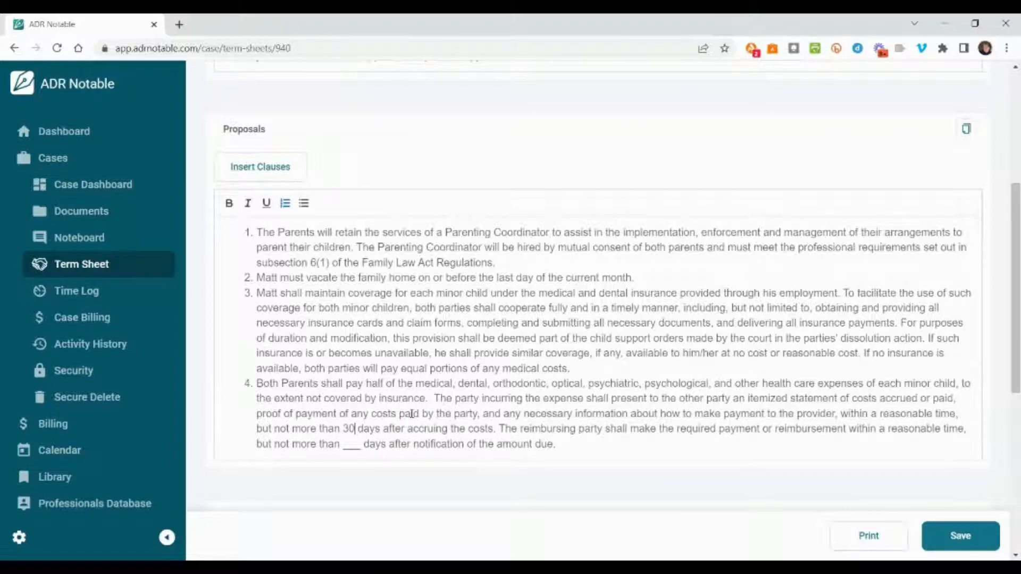
{"action": "key", "text": "BackSpace"}
{"action": "key", "text": "BackSpace"}
{"action": "key", "text": "BackSpace"}
{"action": "key", "text": "BackSpace"}
{"action": "type", "text": "14"}
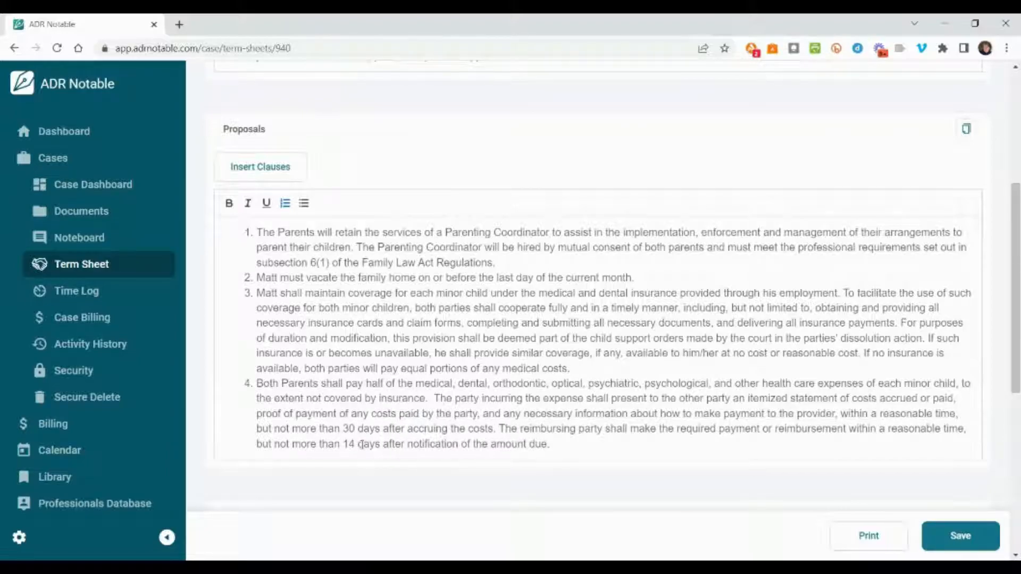
- Retitle the "Other Terms / Non-Digital Signatures" section "Summary"
{"action": "scroll", "coordinate": [465, 407], "scroll_direction": "down", "scroll_amount": 1}
{"action": "scroll", "coordinate": [462, 408], "scroll_direction": "down", "scroll_amount": 2}
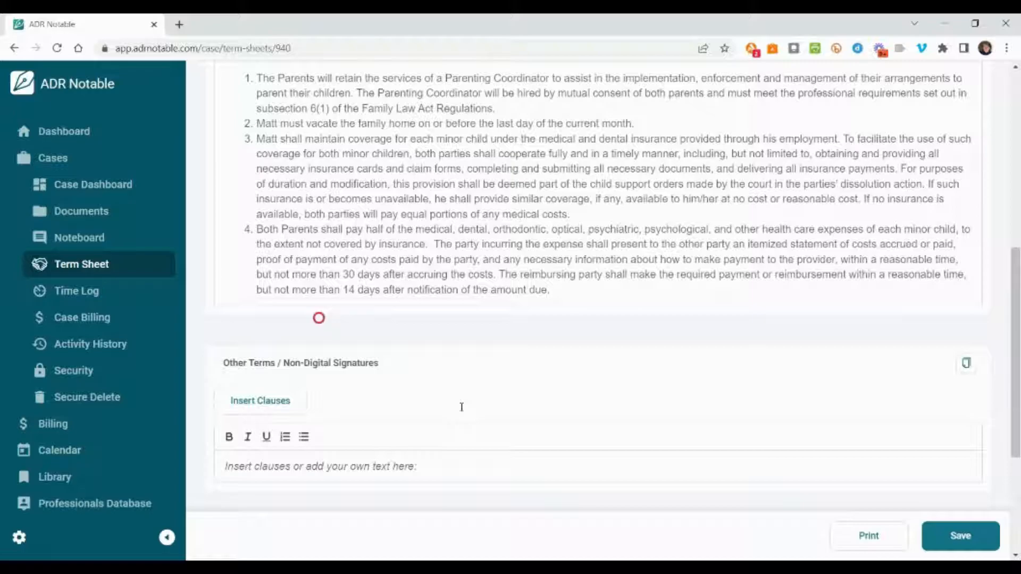
{"action": "scroll", "coordinate": [461, 408], "scroll_direction": "down", "scroll_amount": 1}
{"action": "left_click", "coordinate": [298, 318]}
{"action": "left_click", "coordinate": [254, 473]}
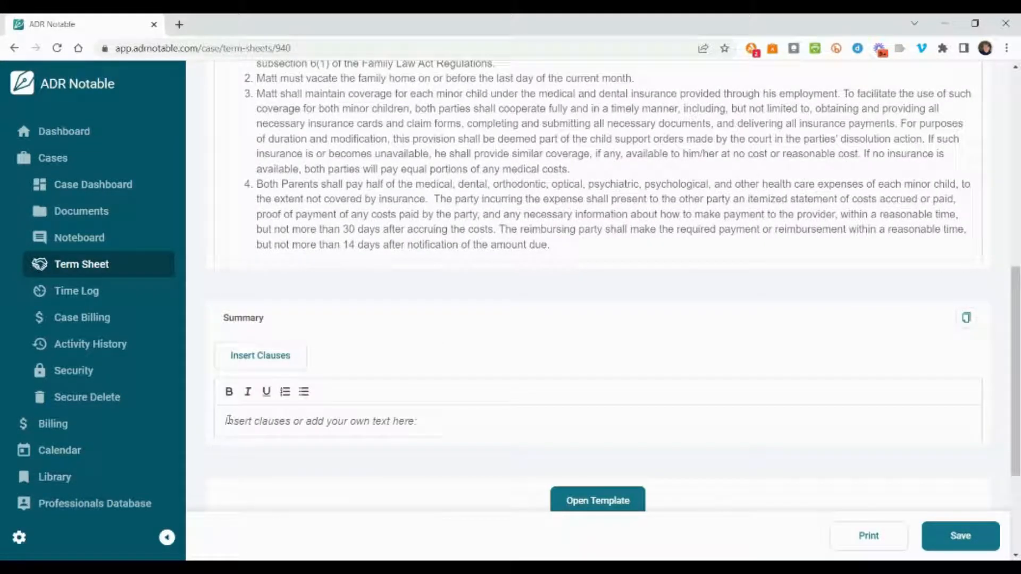
- Enter "After reviewing these proposals with your client.." as the Summary text
{"action": "left_click", "coordinate": [261, 427]}
{"action": "type", "text": "After rev"}
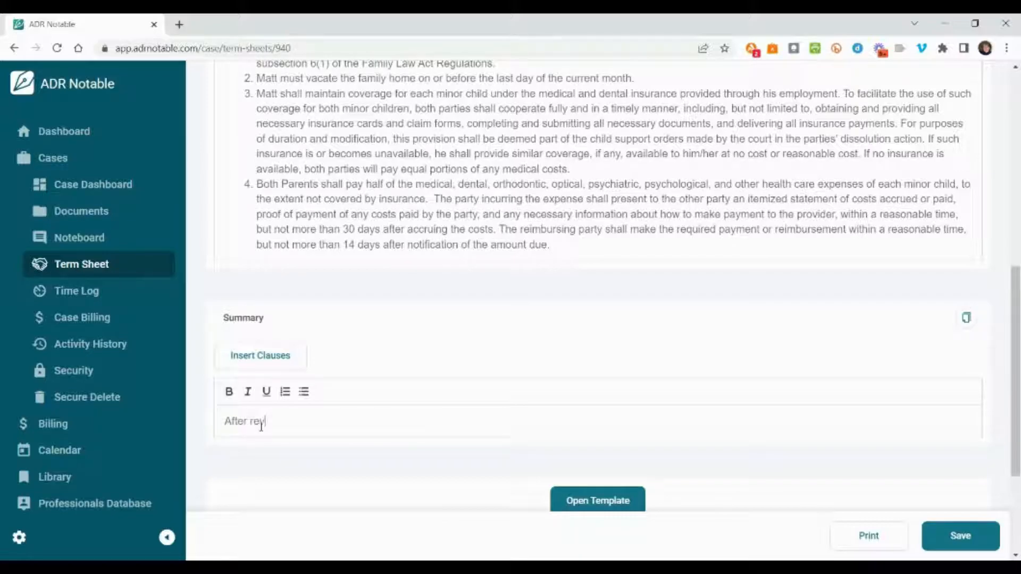
{"action": "type", "text": "iewing these proposals with your client..."}
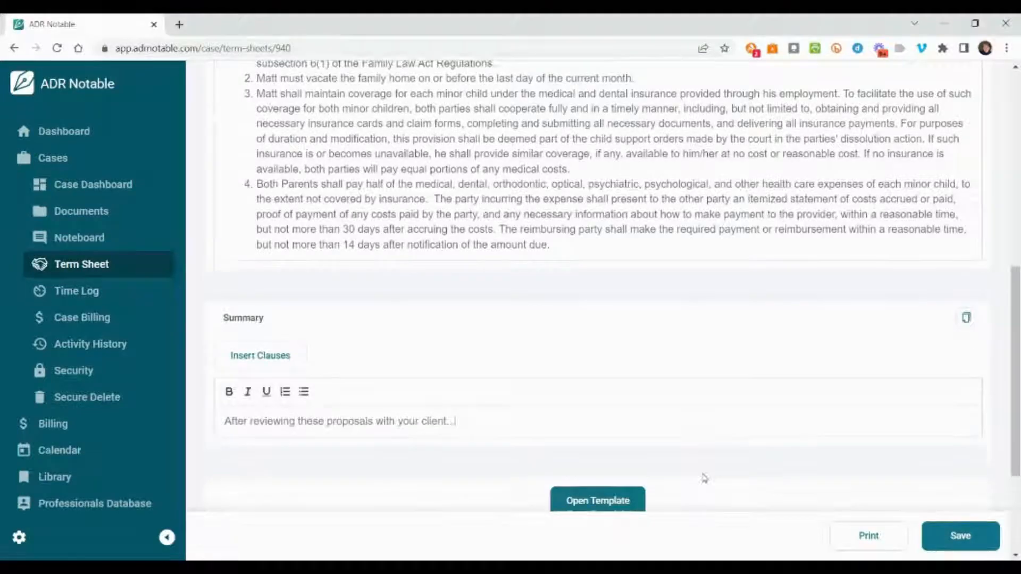
- Collapse the navigation sidebar and shrink the browser window so the term sheet sits beside the Word letterhead document
{"action": "scroll", "coordinate": [705, 468], "scroll_direction": "up", "scroll_amount": 10}
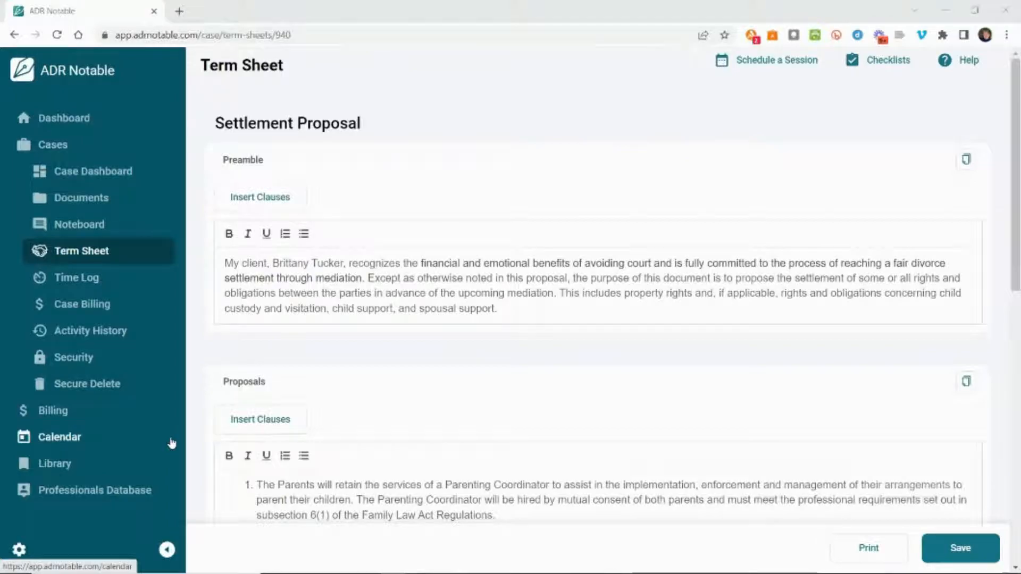
{"action": "left_click", "coordinate": [166, 550]}
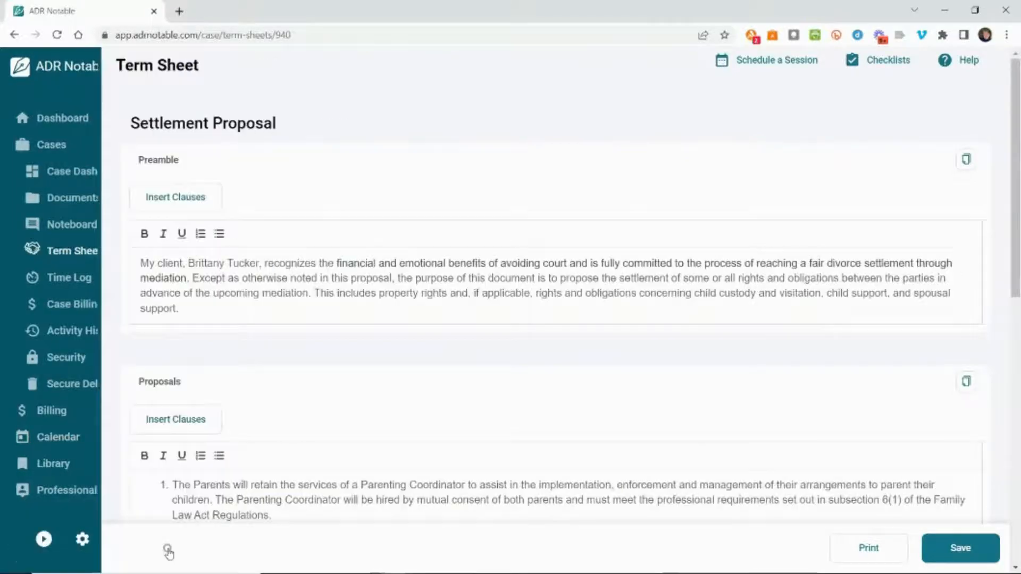
{"action": "left_click", "coordinate": [976, 10]}
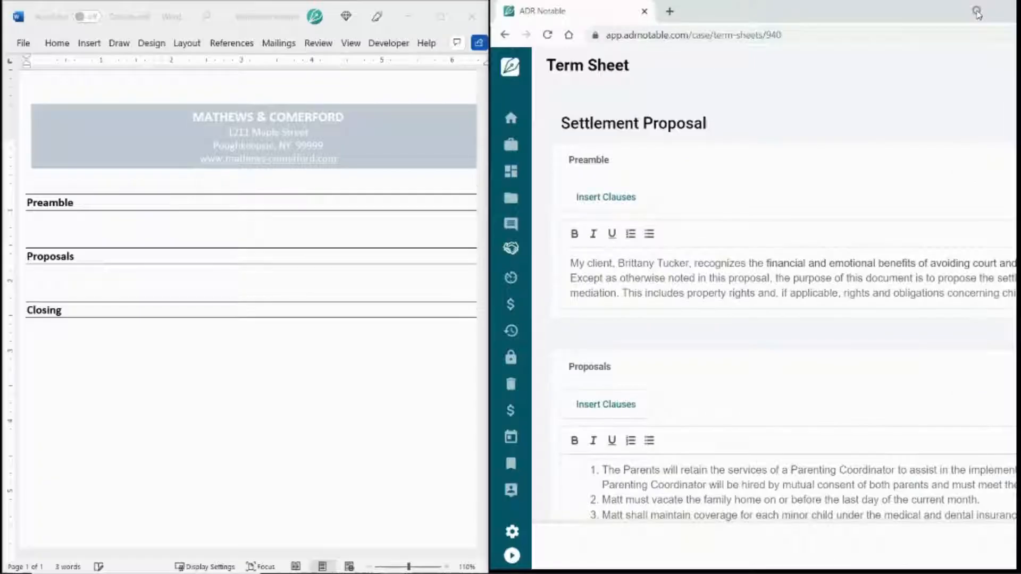
- Copy the term sheet's Preamble section and paste it with merged formatting under the Preamble heading in the Word document
{"action": "left_click", "coordinate": [961, 155]}
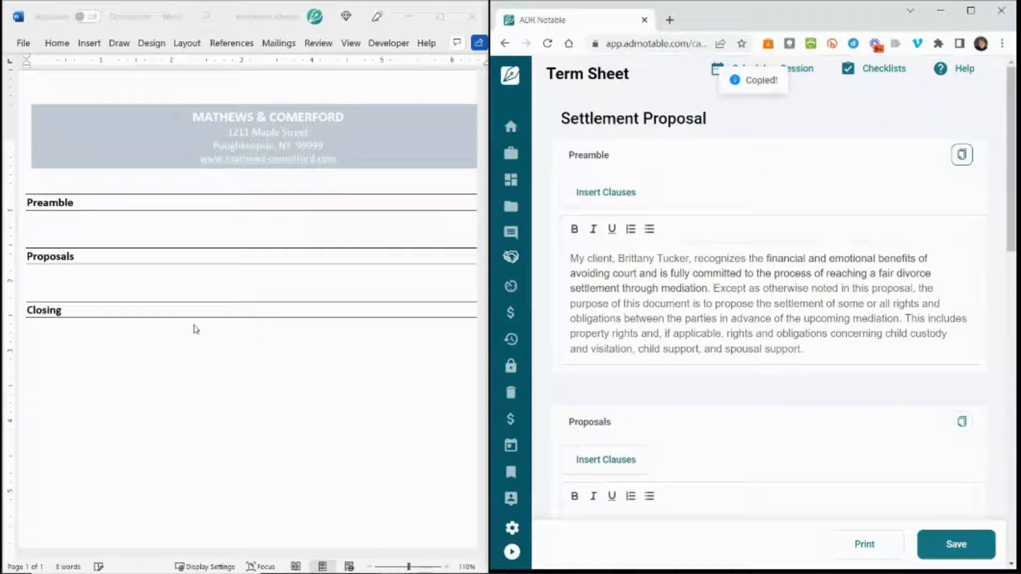
{"action": "left_click", "coordinate": [133, 229]}
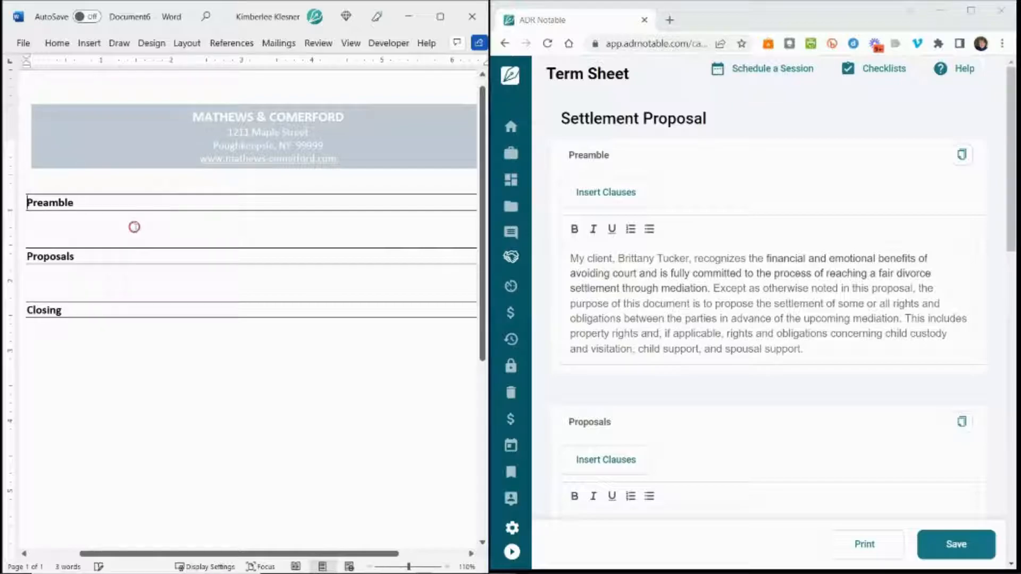
{"action": "right_click", "coordinate": [136, 229]}
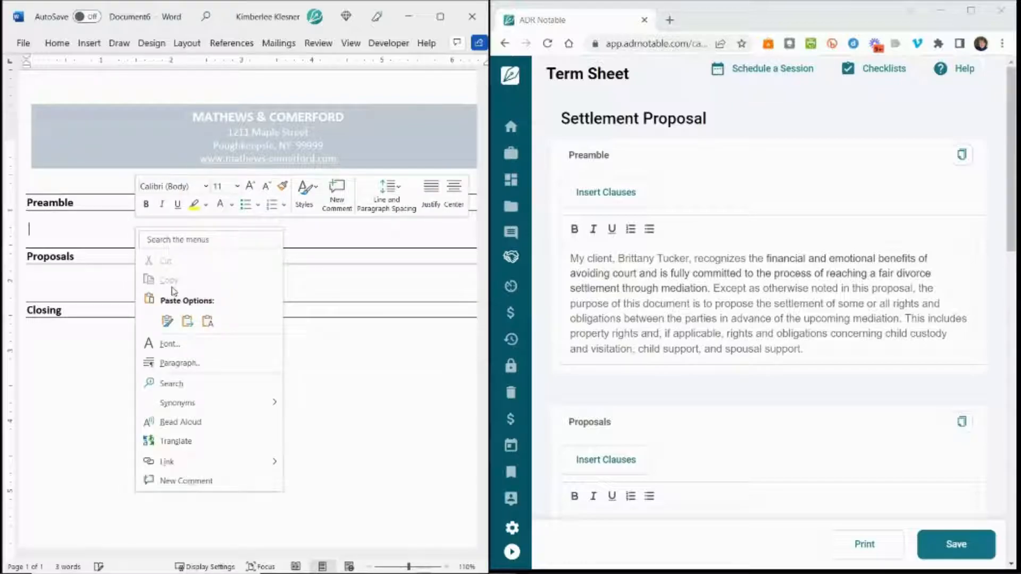
{"action": "left_click", "coordinate": [187, 320]}
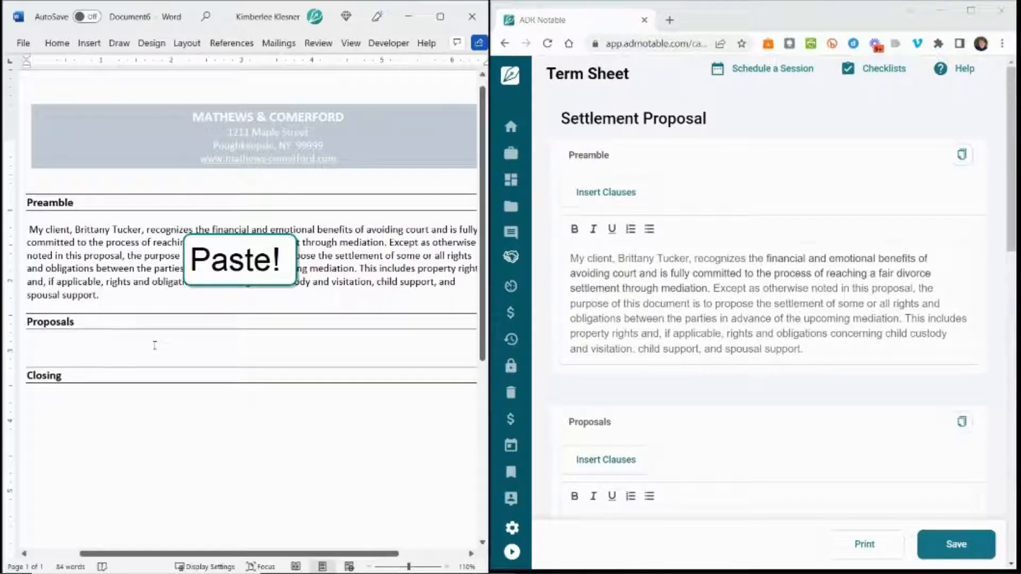
- Copy the term sheet's Proposals section and paste it with merged formatting under the Proposals heading in the Word document
{"action": "left_click", "coordinate": [145, 346]}
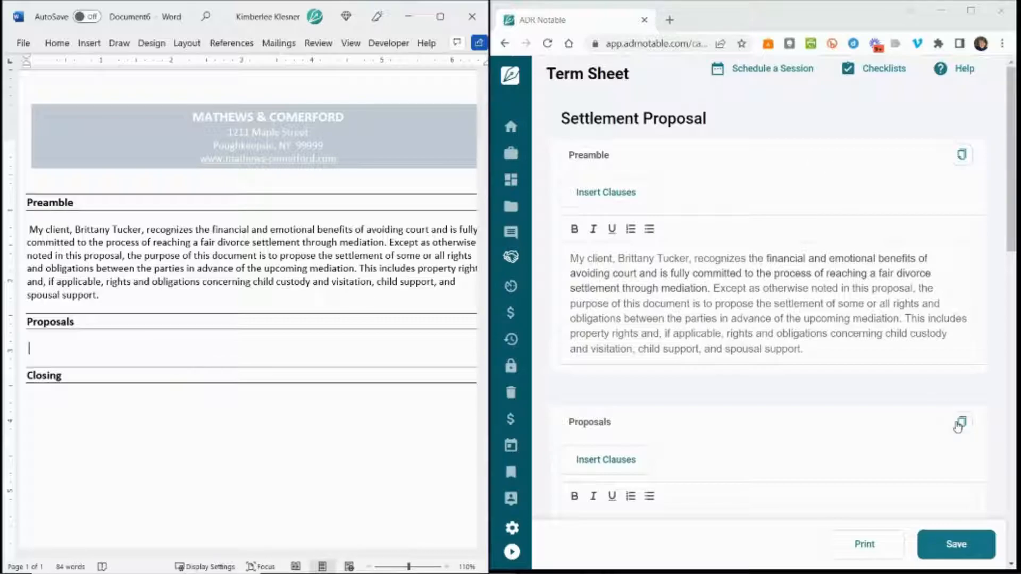
{"action": "left_click", "coordinate": [960, 423]}
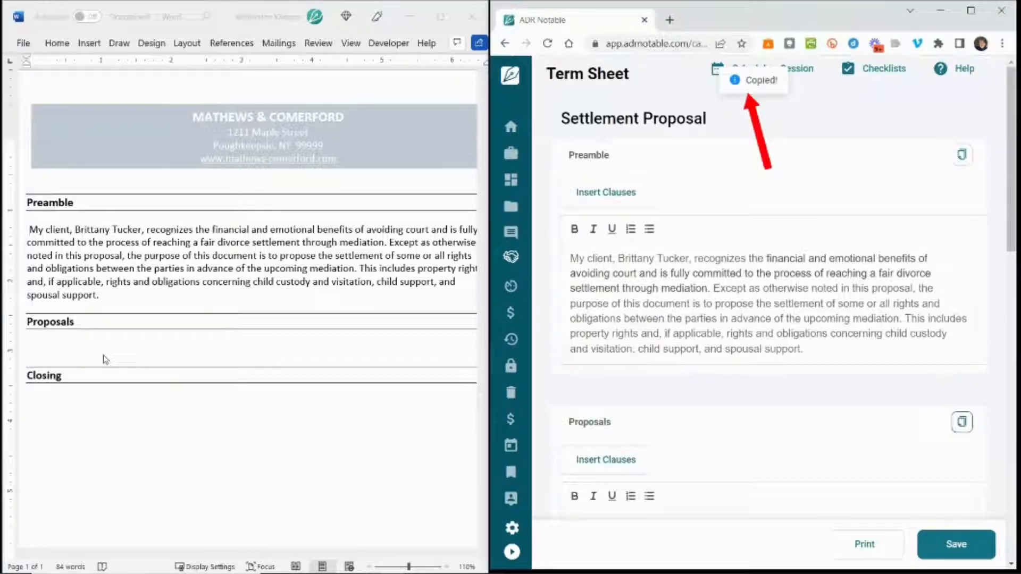
{"action": "left_click", "coordinate": [80, 350]}
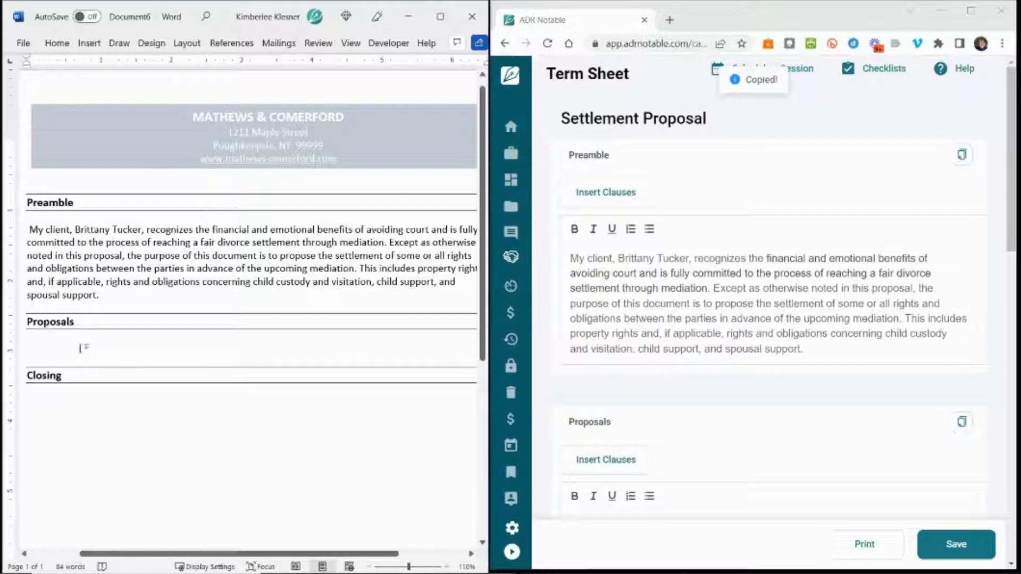
{"action": "right_click", "coordinate": [81, 348]}
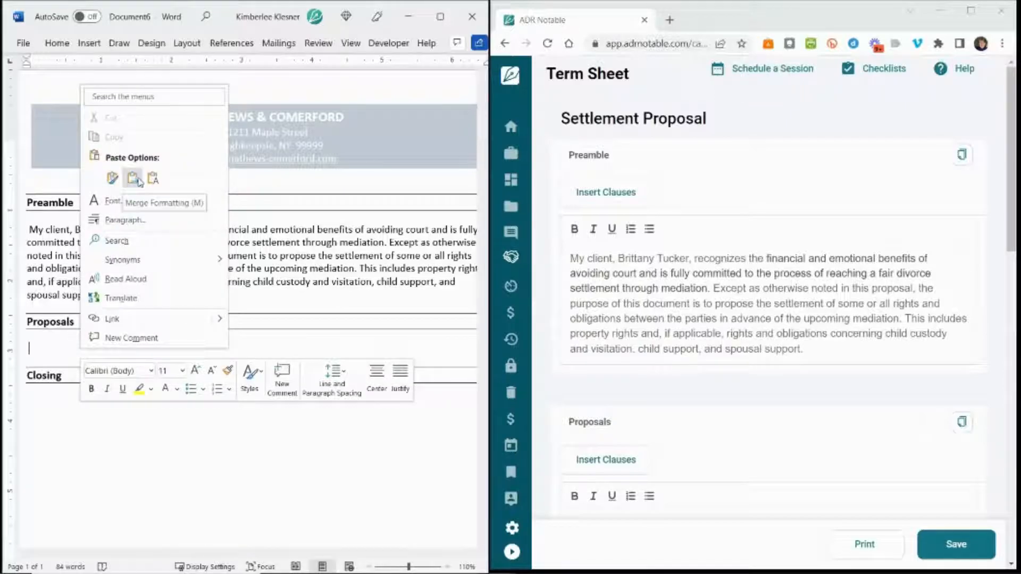
{"action": "left_click", "coordinate": [133, 177]}
- Copy the term sheet's Summary section and paste it with merged formatting under the Closing heading in the Word document
{"action": "scroll", "coordinate": [46, 481], "scroll_direction": "down", "scroll_amount": 3}
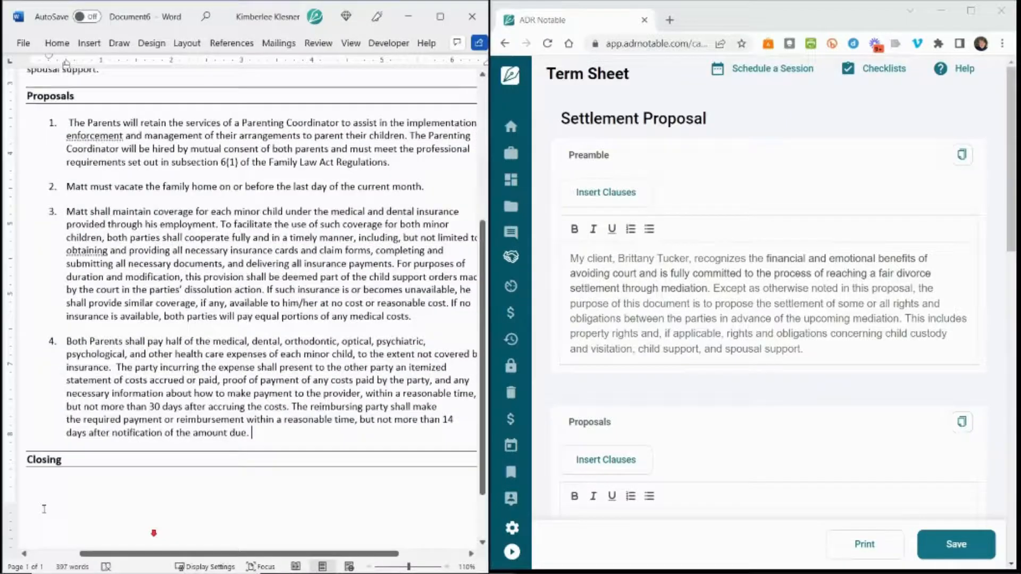
{"action": "left_click", "coordinate": [45, 447]}
{"action": "scroll", "coordinate": [766, 383], "scroll_direction": "down", "scroll_amount": 10}
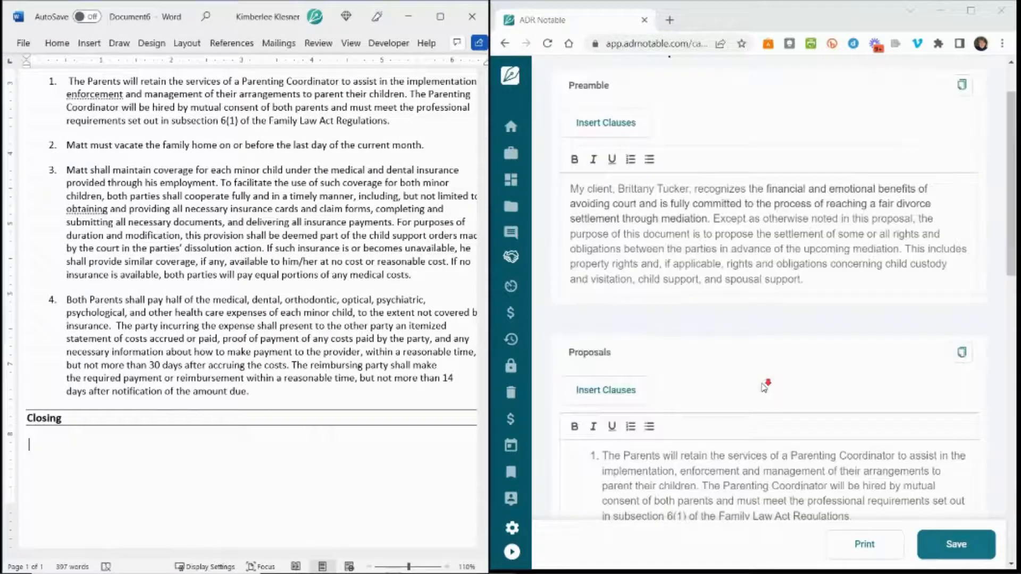
{"action": "scroll", "coordinate": [764, 380], "scroll_direction": "down", "scroll_amount": 5}
{"action": "right_click", "coordinate": [43, 448]}
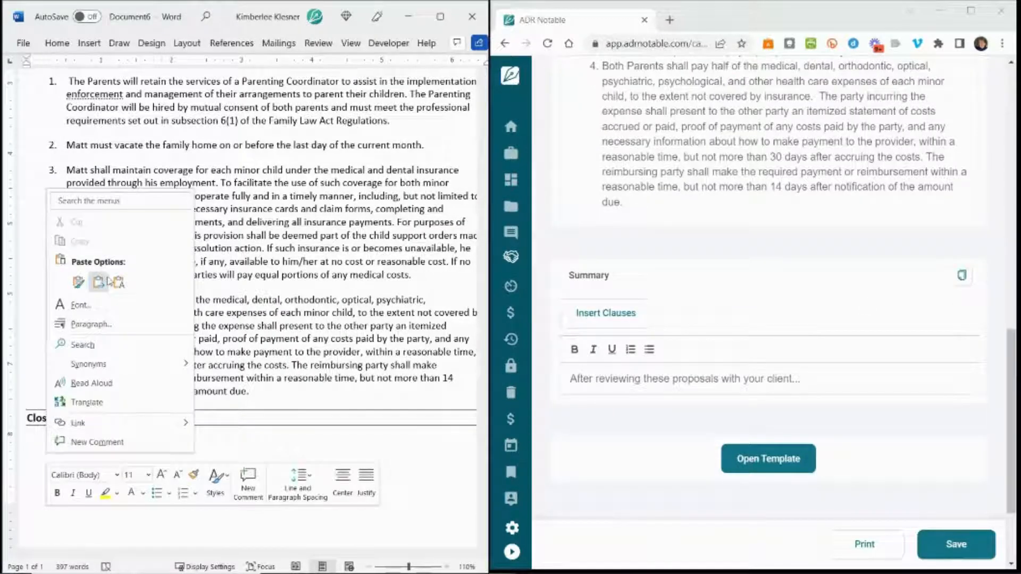
{"action": "left_click", "coordinate": [97, 282]}
- Maximize the Word window and open the print preview of the completed settlement proposal
{"action": "scroll", "coordinate": [97, 282], "scroll_direction": "up", "scroll_amount": 10}
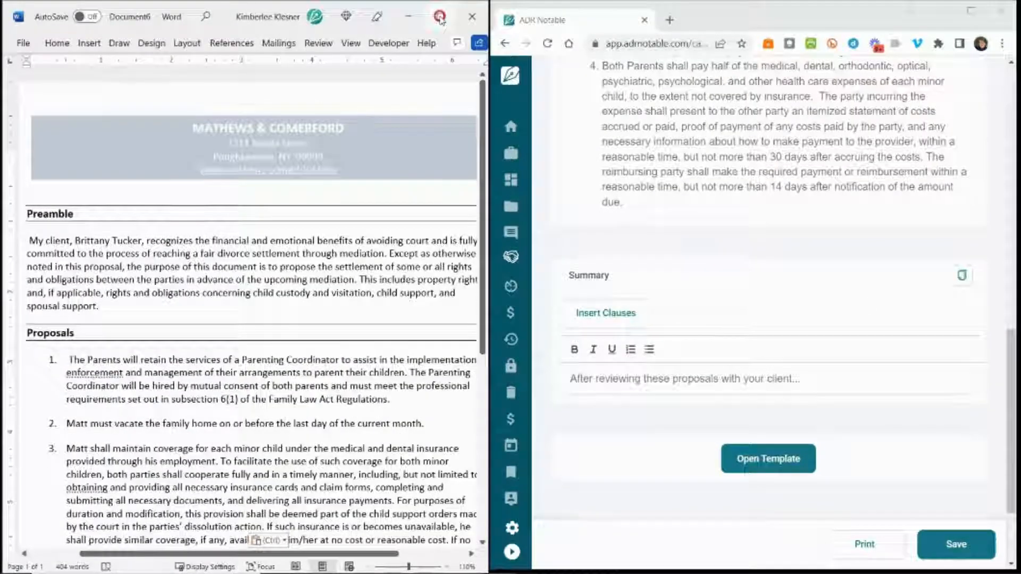
{"action": "key", "text": "super+Up"}
{"action": "left_click", "coordinate": [20, 42]}
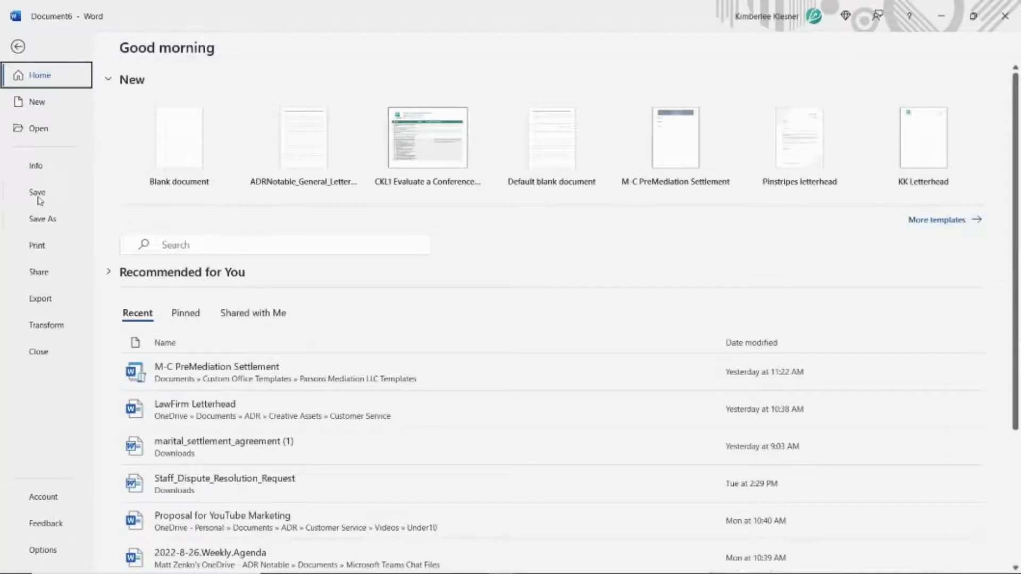
{"action": "left_click", "coordinate": [38, 245]}
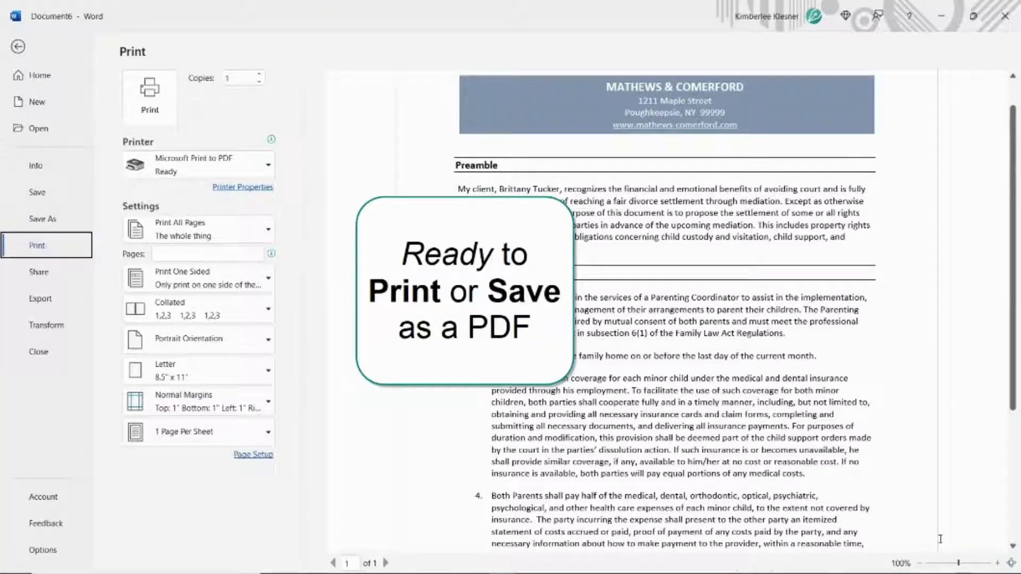